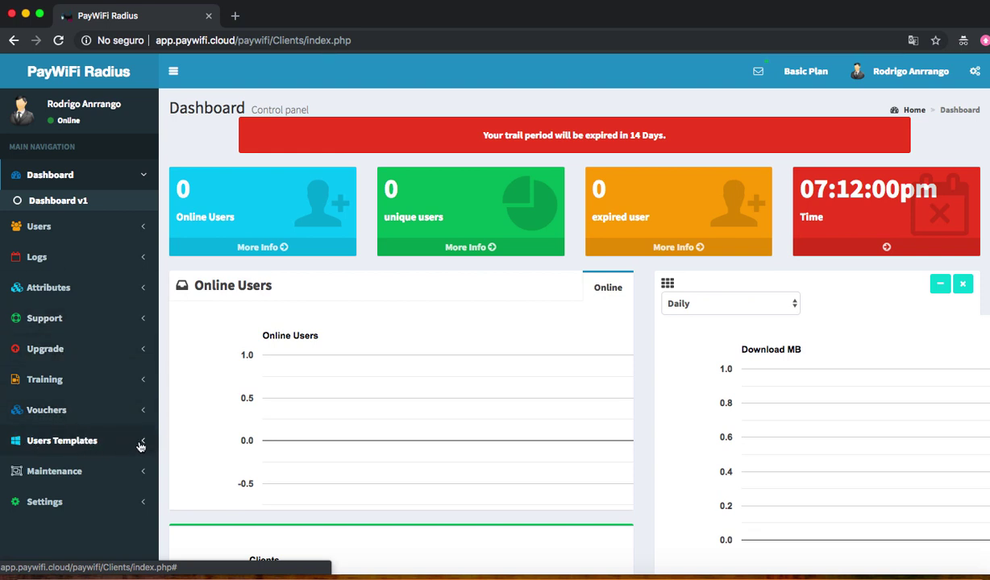
Step: Open the Users Templates list and show 25 entries per page
{"action": "left_click", "coordinate": [140, 448]}
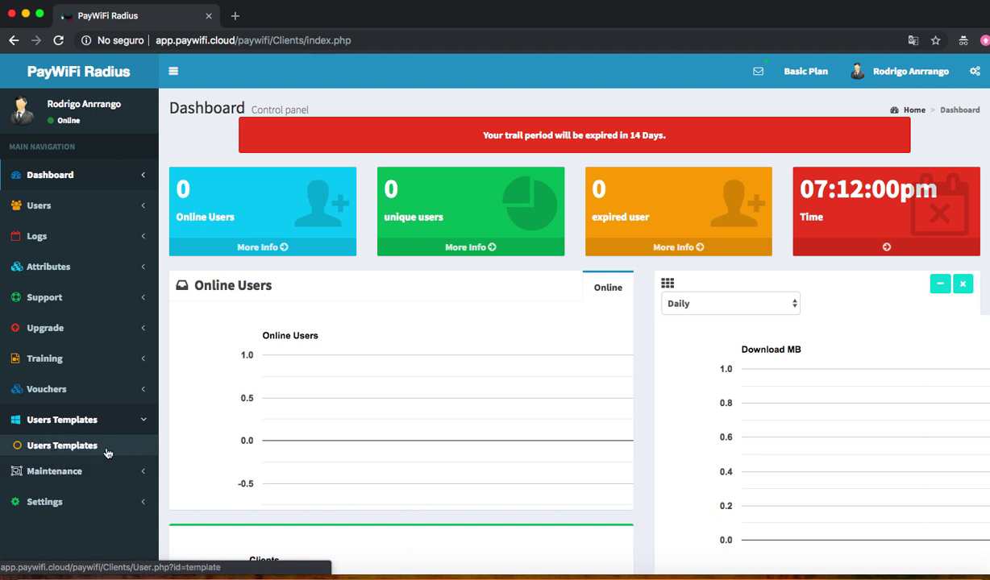
{"action": "left_click", "coordinate": [59, 453]}
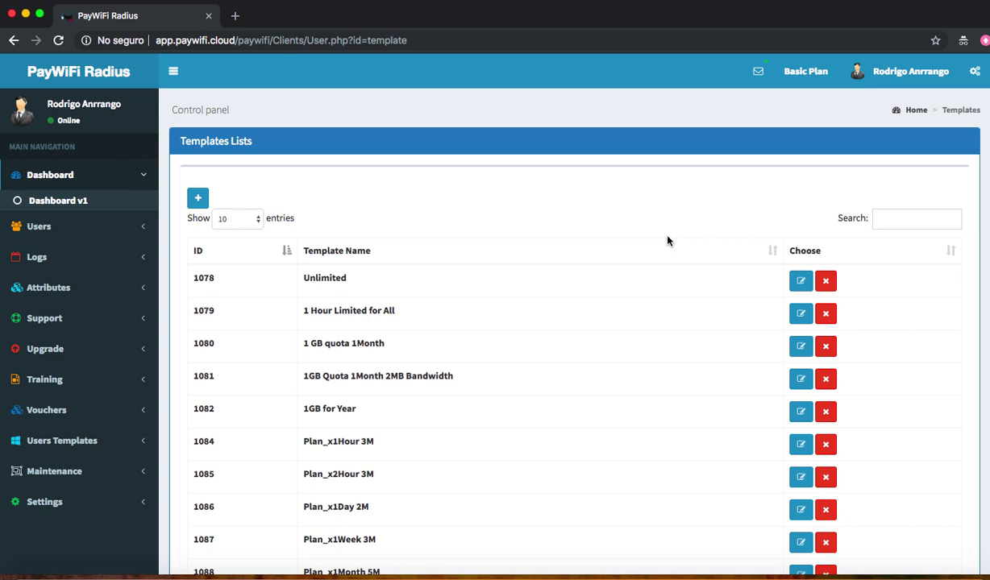
{"action": "left_click", "coordinate": [251, 224]}
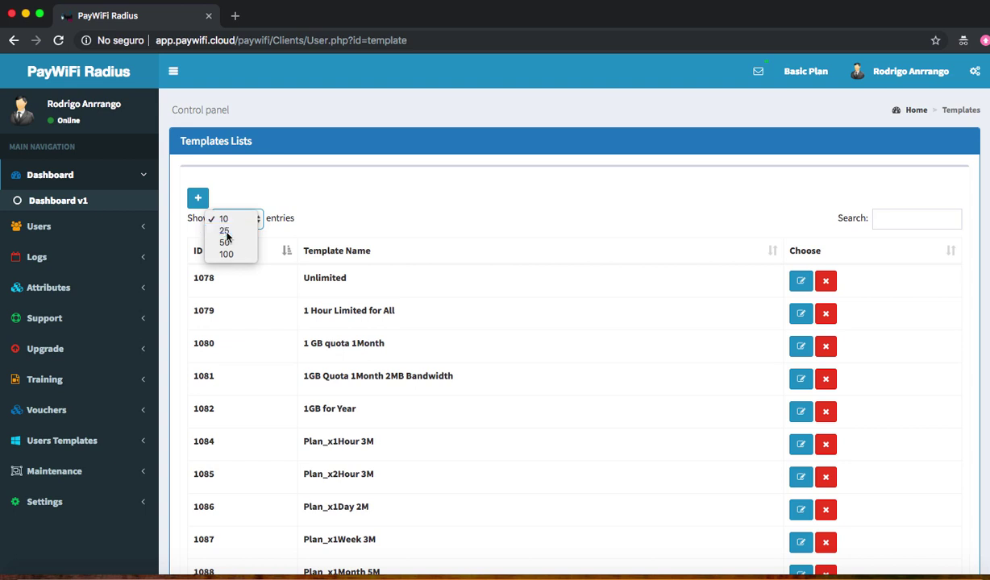
{"action": "left_click", "coordinate": [225, 234]}
{"action": "scroll", "coordinate": [972, 293], "scroll_direction": "down", "scroll_amount": 2}
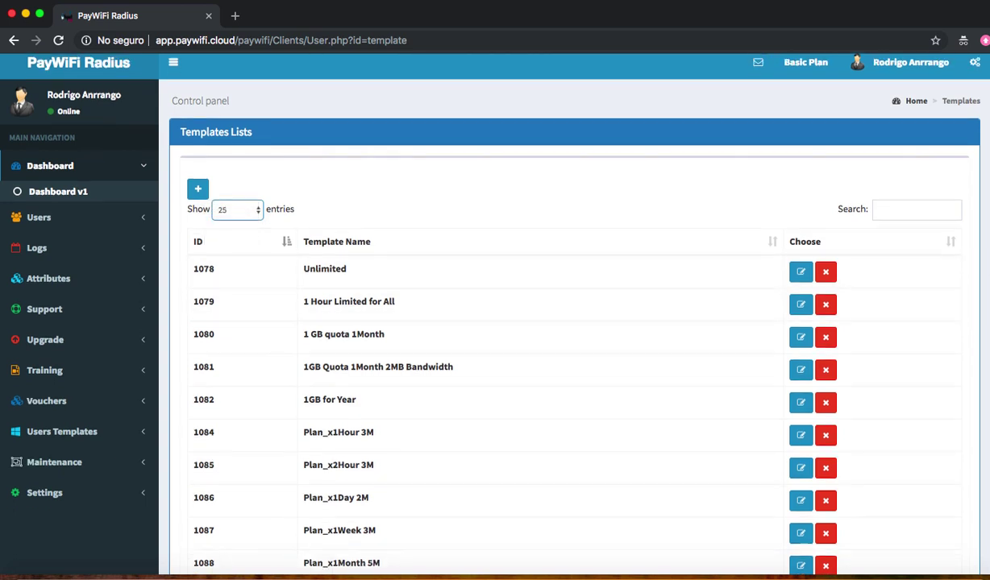
{"action": "scroll", "coordinate": [891, 310], "scroll_direction": "down", "scroll_amount": 1}
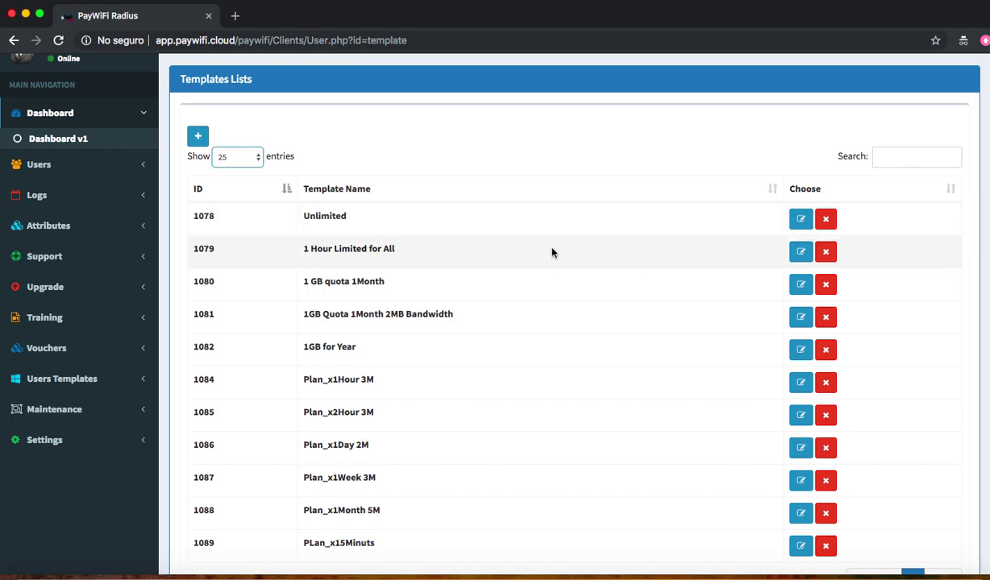
Step: Open the Unlimited template to review its settings, and close it without changes
{"action": "left_click", "coordinate": [800, 221]}
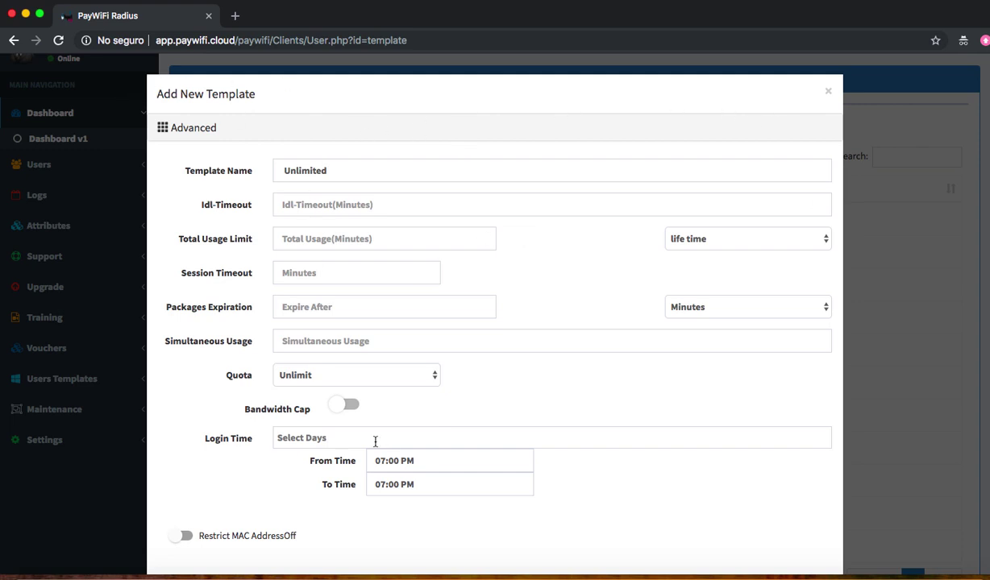
{"action": "left_click", "coordinate": [828, 95]}
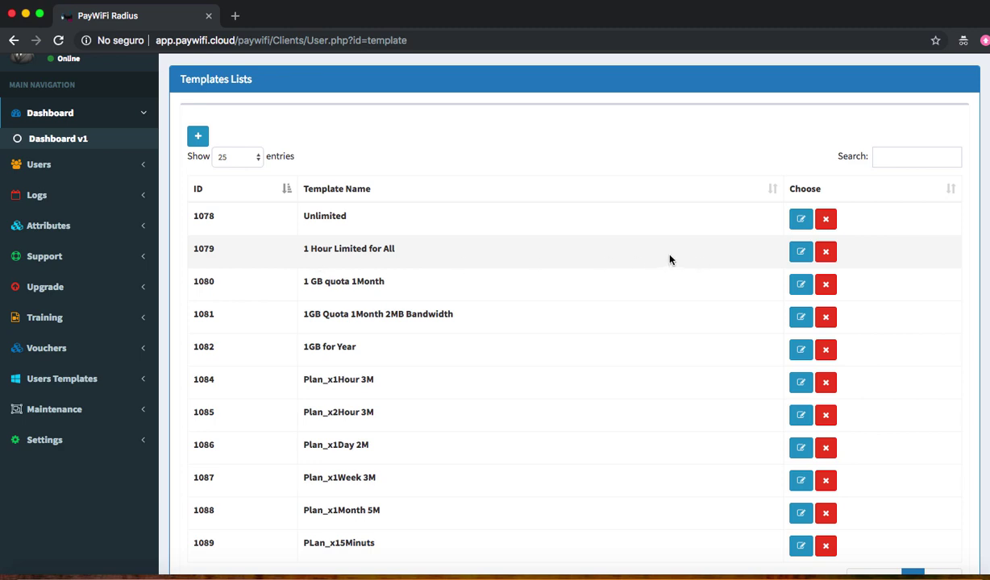
Step: Open the 1 Hour Limited for All template and examine its name and total usage limit
{"action": "left_click", "coordinate": [801, 252]}
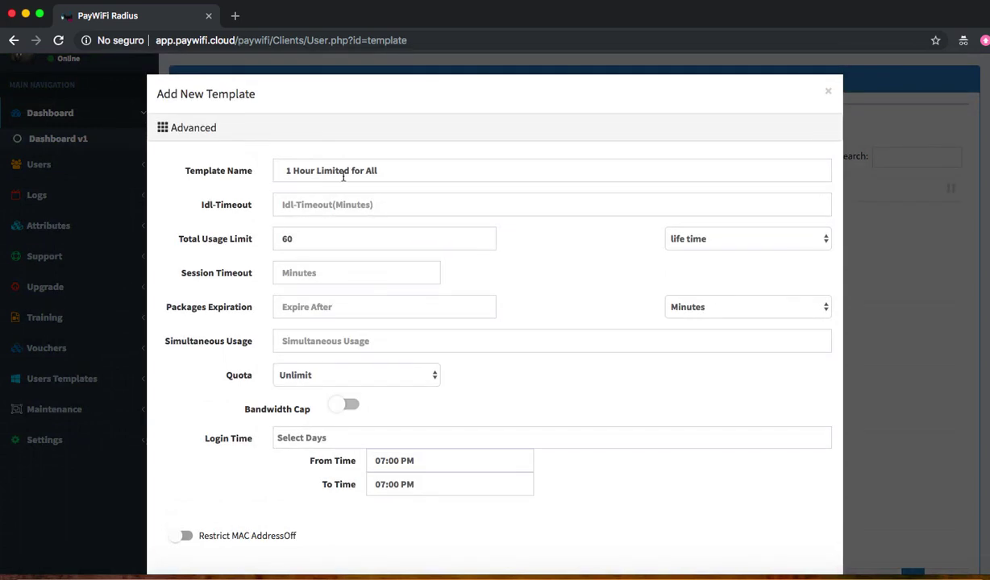
{"action": "left_click_drag", "start_coordinate": [395, 175], "coordinate": [269, 167]}
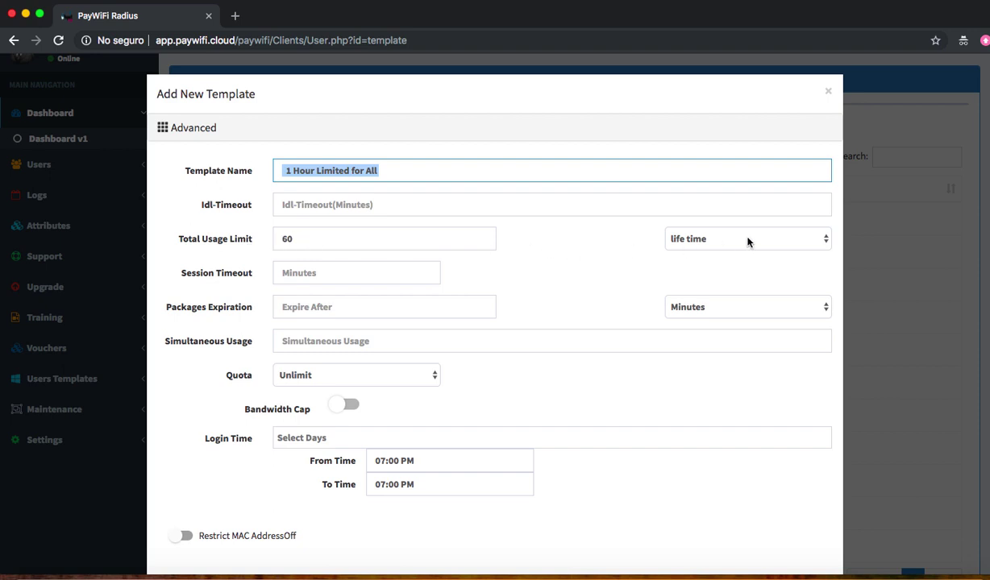
{"action": "left_click", "coordinate": [614, 240]}
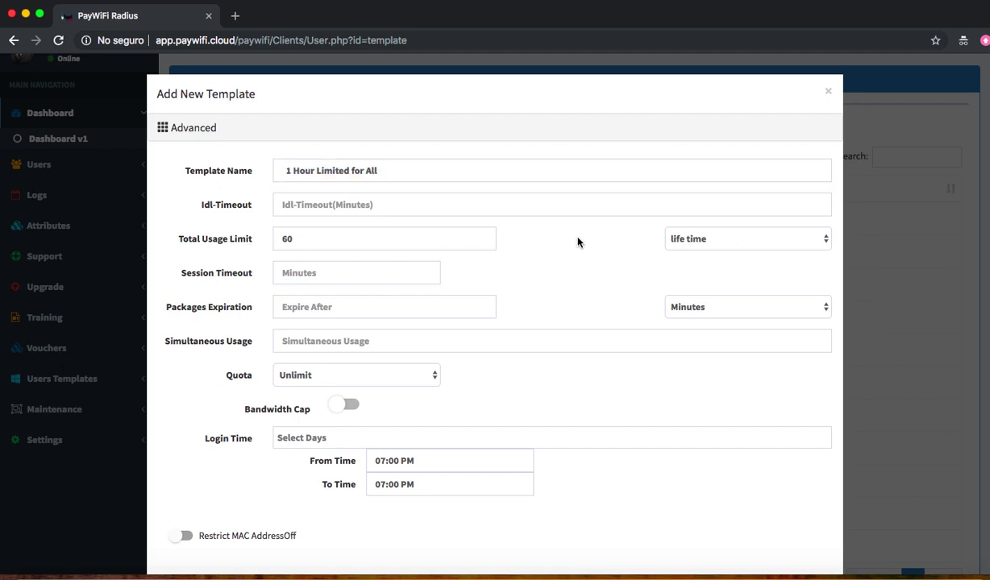
{"action": "left_click_drag", "start_coordinate": [305, 247], "coordinate": [267, 238]}
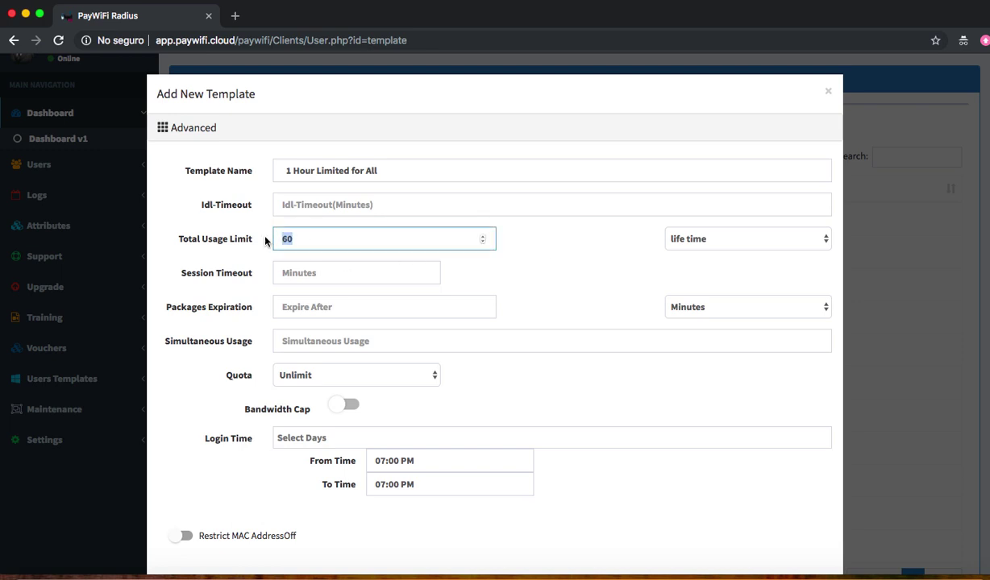
{"action": "left_click", "coordinate": [261, 239]}
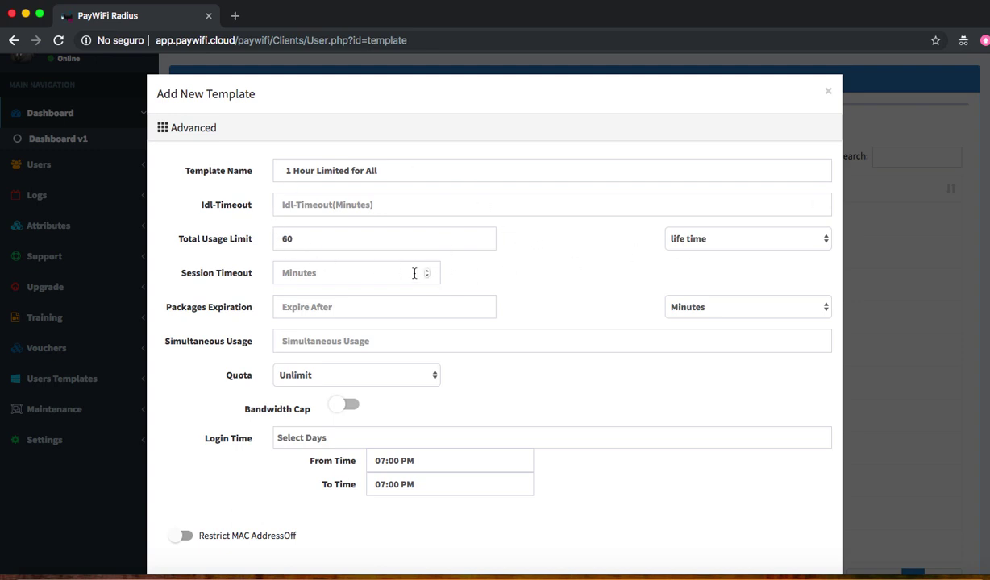
Step: Check the period options available for the total usage limit, keep life time, and close the template
{"action": "left_click", "coordinate": [720, 244]}
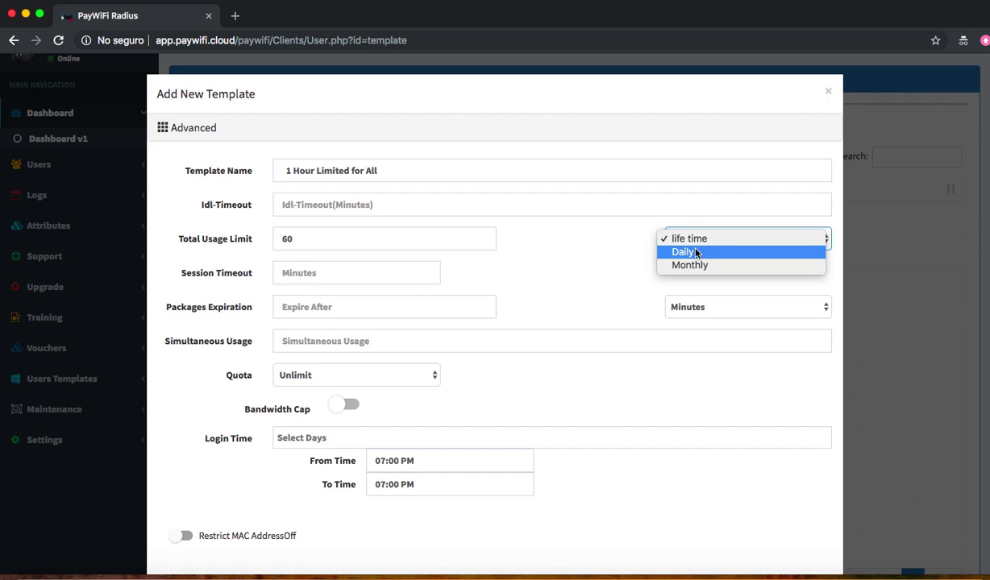
{"action": "left_click", "coordinate": [581, 242]}
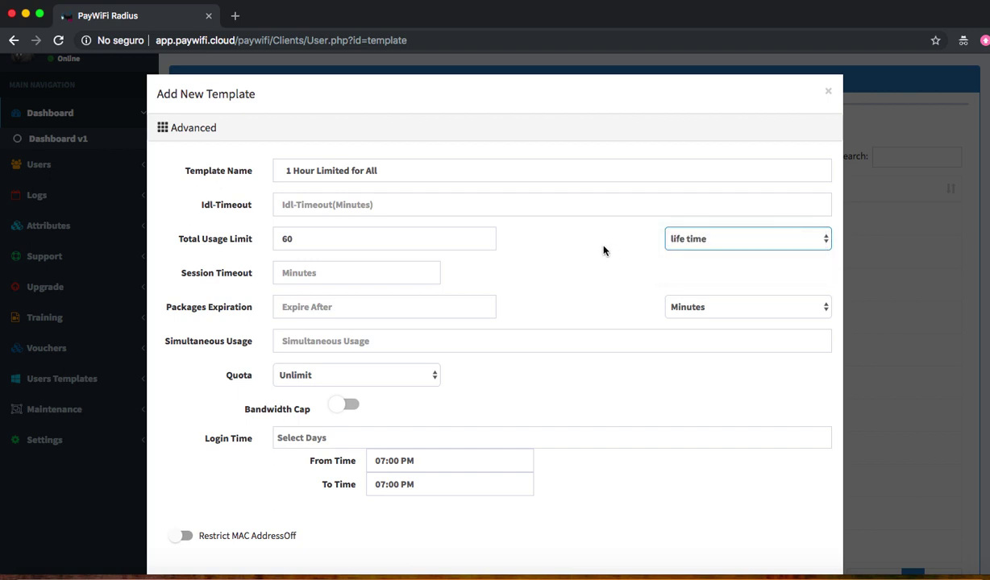
{"action": "left_click", "coordinate": [718, 242]}
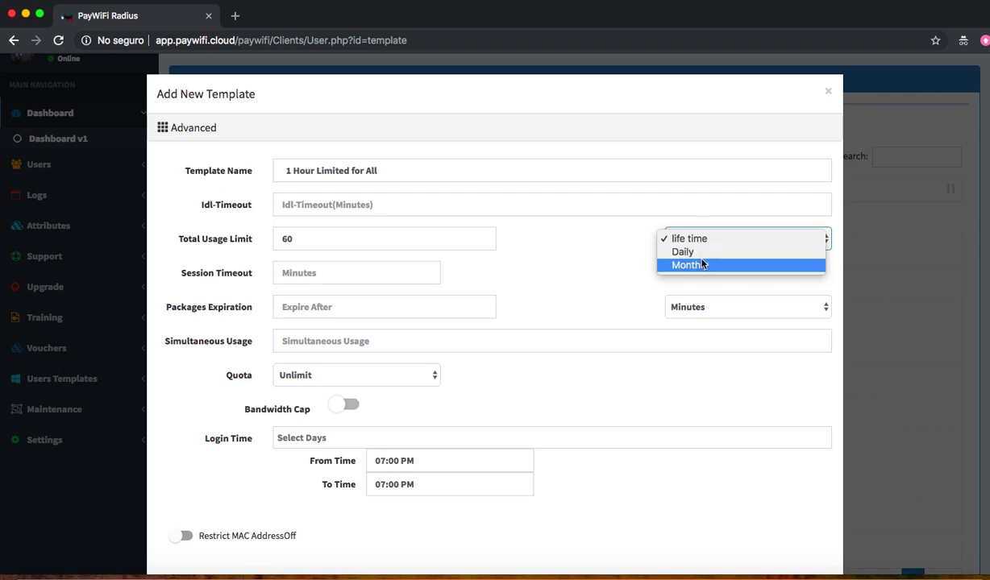
{"action": "left_click", "coordinate": [623, 240]}
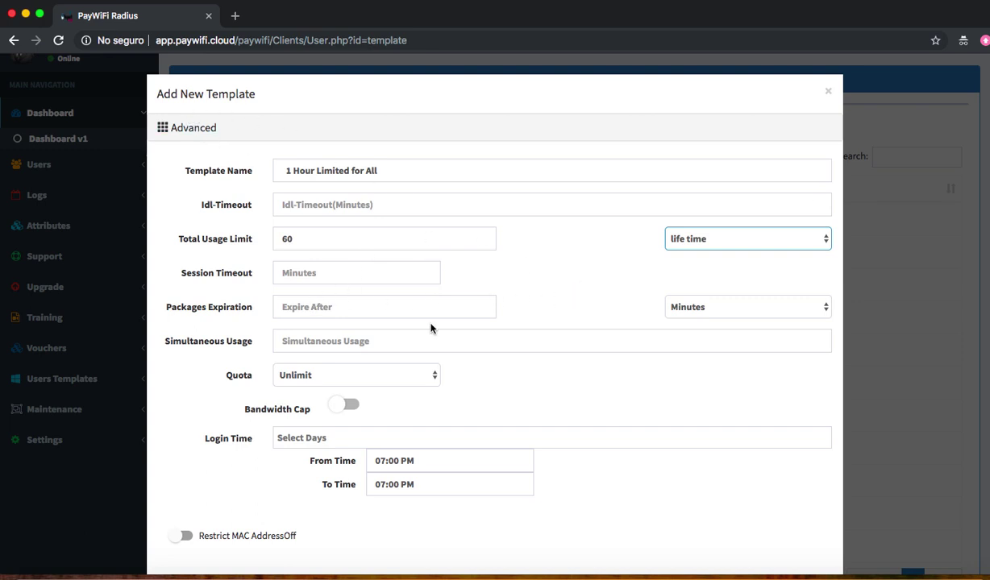
{"action": "left_click", "coordinate": [827, 93]}
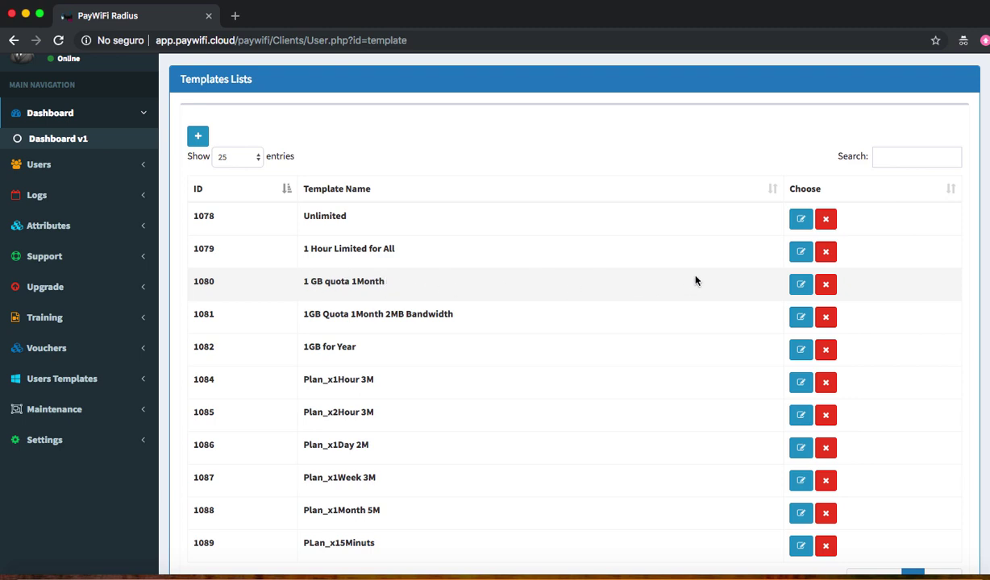
Step: Open the 1 GB quota 1Month template, examine its expiration and quota settings, and close it
{"action": "left_click", "coordinate": [800, 284]}
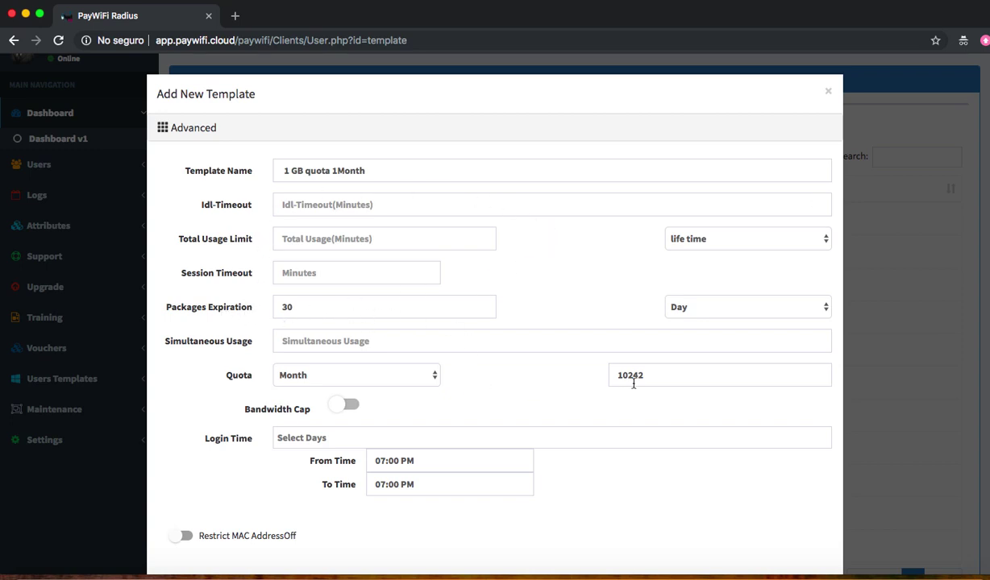
{"action": "left_click_drag", "start_coordinate": [252, 377], "coordinate": [214, 360]}
{"action": "left_click", "coordinate": [828, 92]}
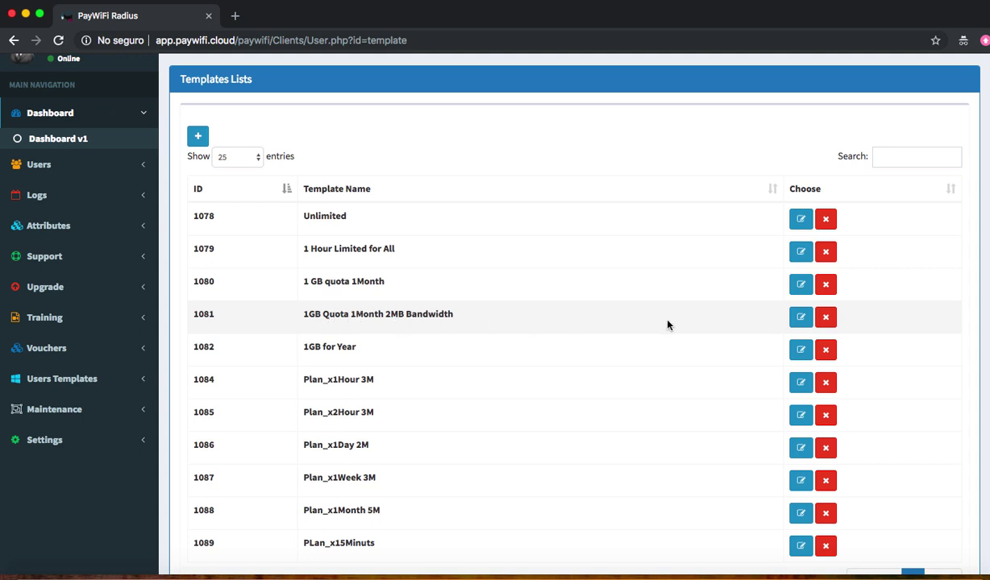
Step: Open the 1GB Quota 1Month 2MB Bandwidth template and switch on Bandwidth Cap to inspect the download and upload limits
{"action": "left_click", "coordinate": [801, 317]}
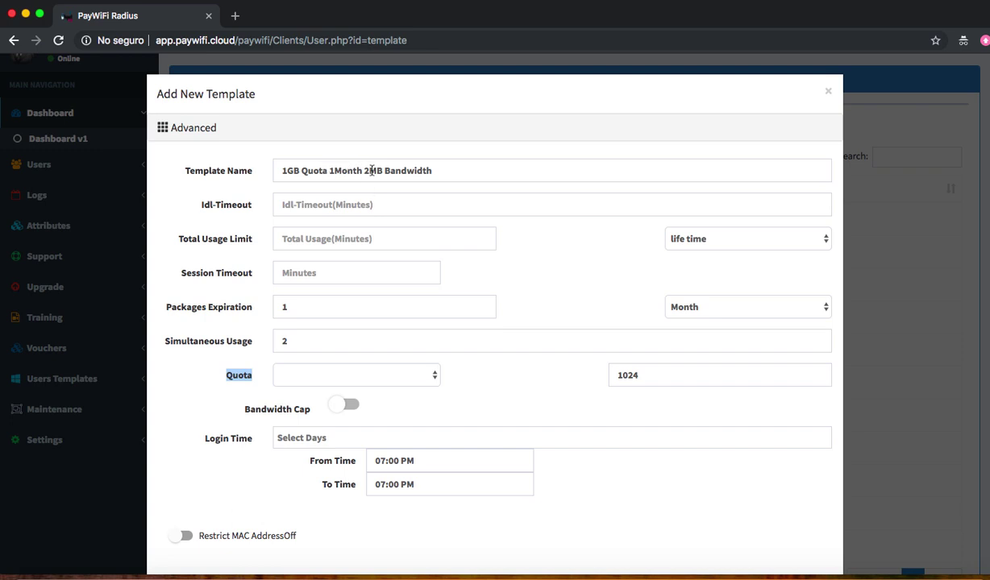
{"action": "left_click", "coordinate": [353, 407]}
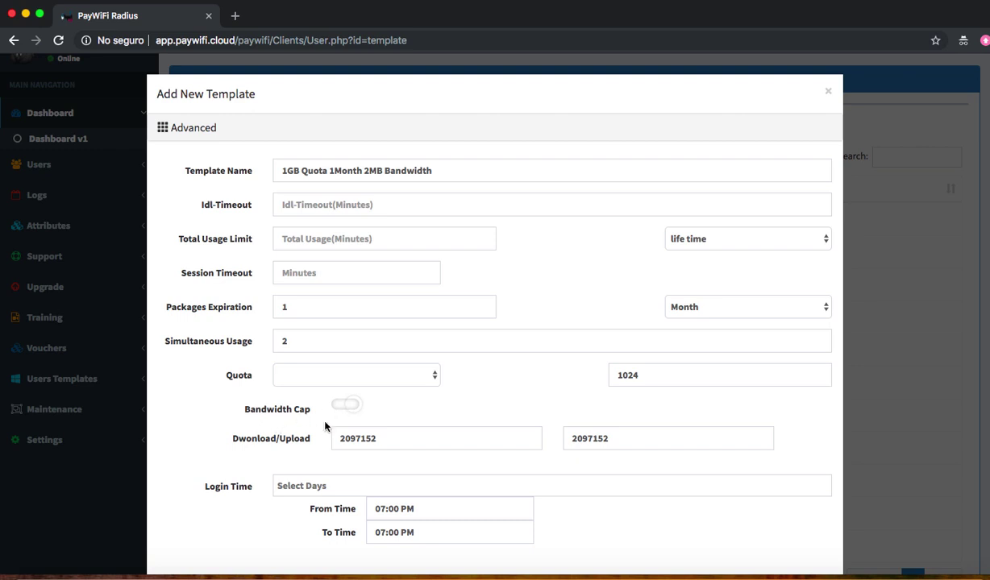
{"action": "left_click_drag", "start_coordinate": [400, 440], "coordinate": [314, 440]}
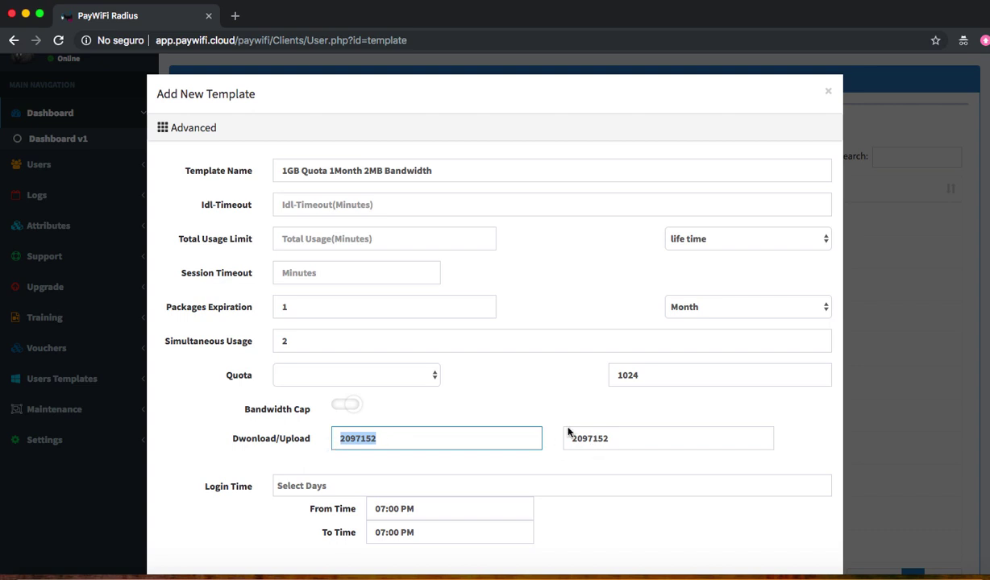
{"action": "left_click", "coordinate": [520, 409]}
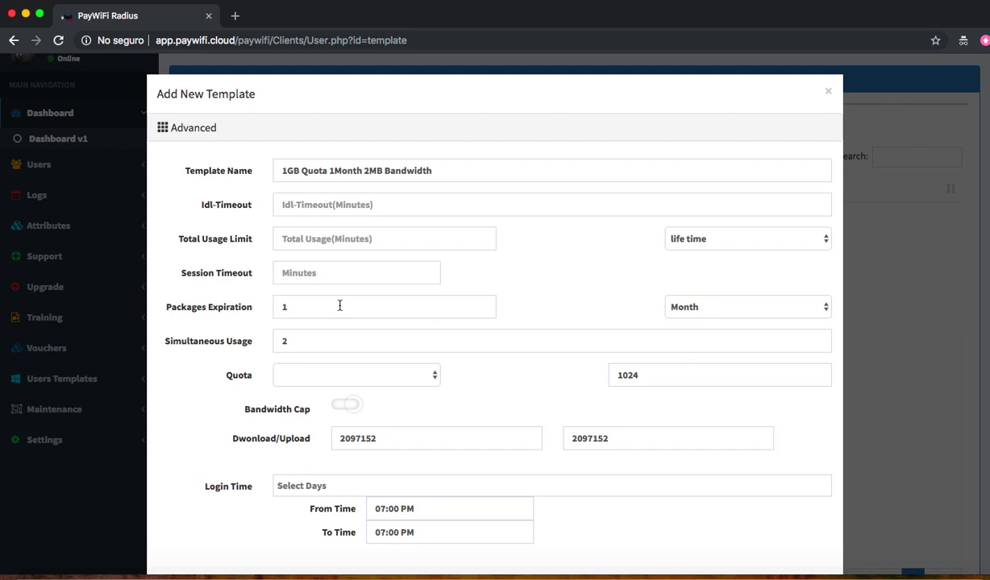
Step: Examine the template's package expiration and simultaneous usage values, and close it without saving
{"action": "left_click_drag", "start_coordinate": [340, 306], "coordinate": [265, 314]}
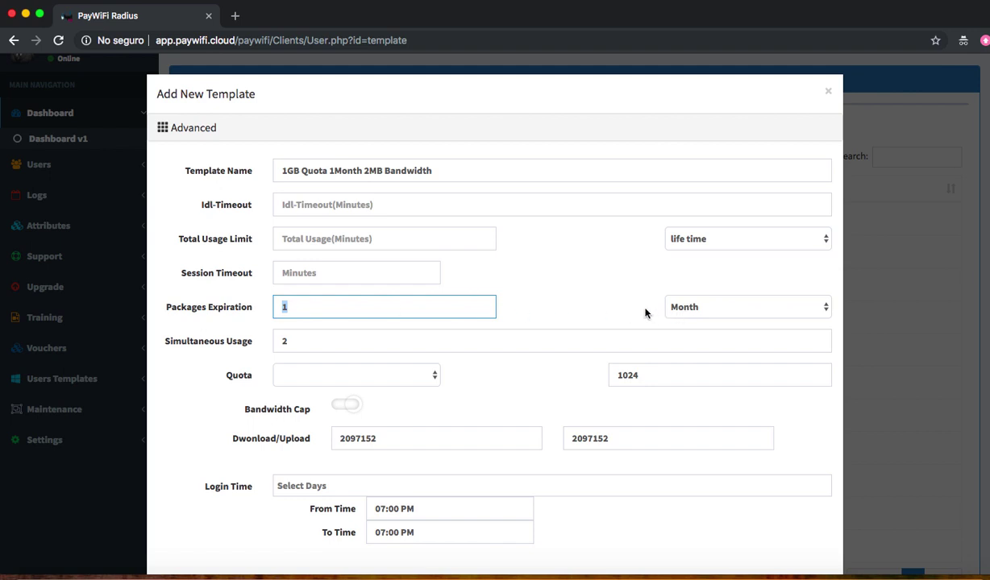
{"action": "left_click", "coordinate": [613, 312]}
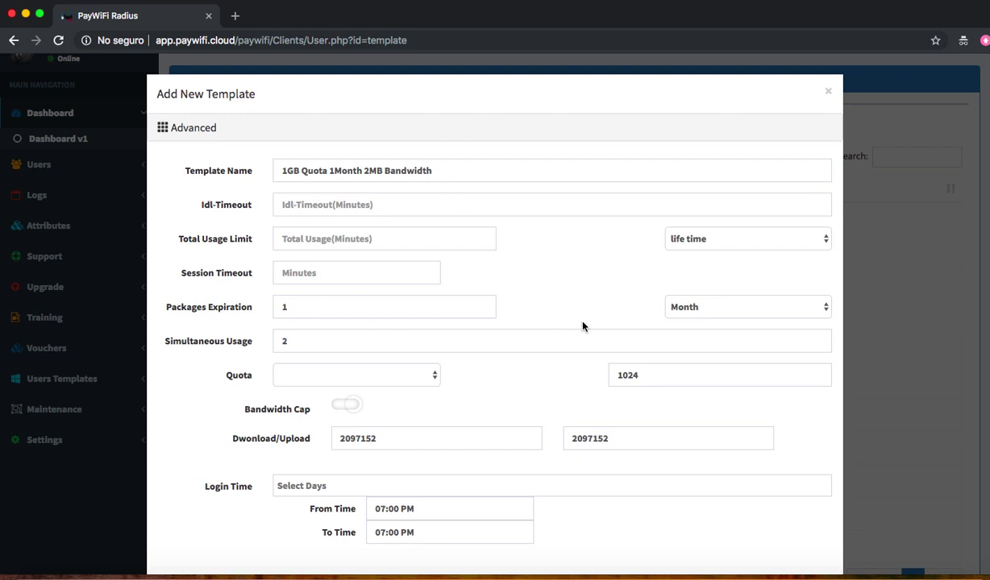
{"action": "left_click", "coordinate": [284, 341]}
{"action": "left_click_drag", "start_coordinate": [284, 341], "coordinate": [335, 332]}
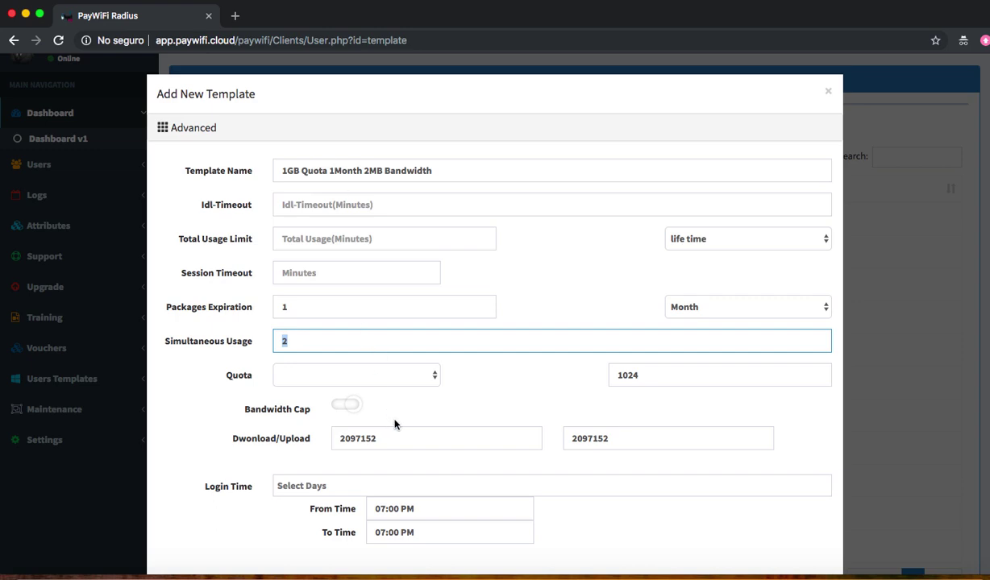
{"action": "left_click", "coordinate": [828, 94]}
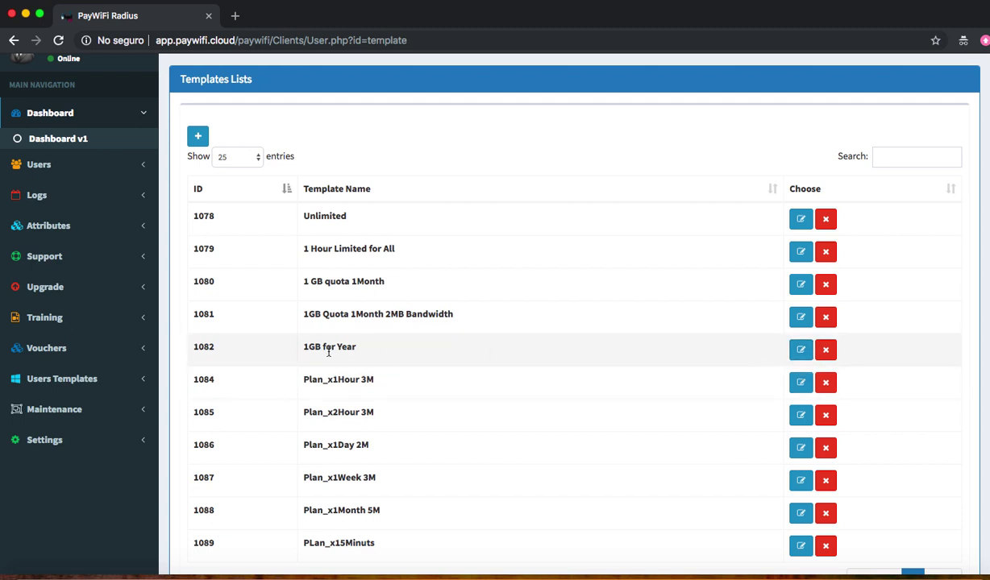
Step: Open the 1GB for Year template, examine its total usage limit and other settings, and close it
{"action": "left_click", "coordinate": [797, 350]}
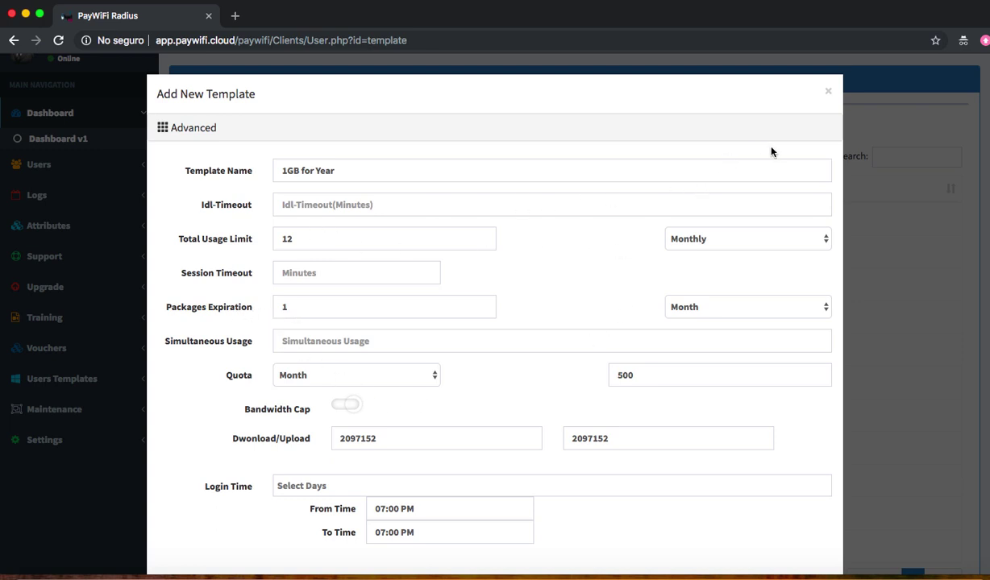
{"action": "double_click", "coordinate": [284, 238]}
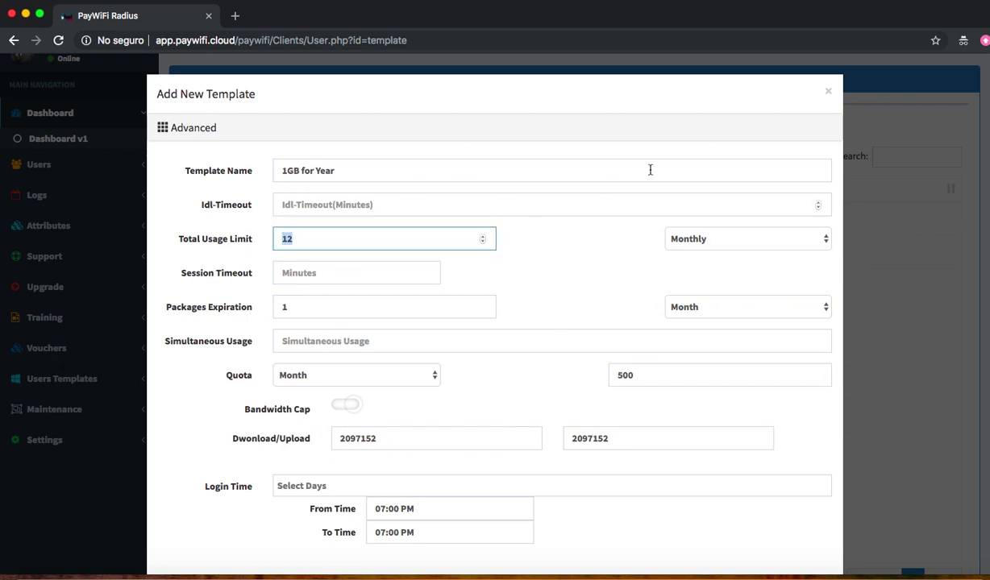
{"action": "left_click", "coordinate": [829, 93]}
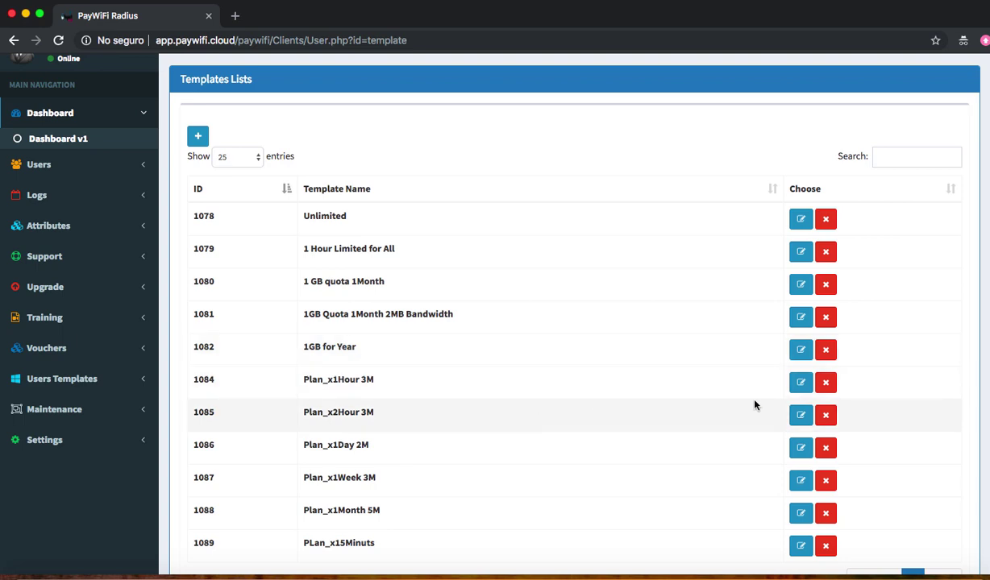
Step: Open the Plan_x1Hour 3M template and examine its total usage limit and package expiration
{"action": "left_click", "coordinate": [799, 385]}
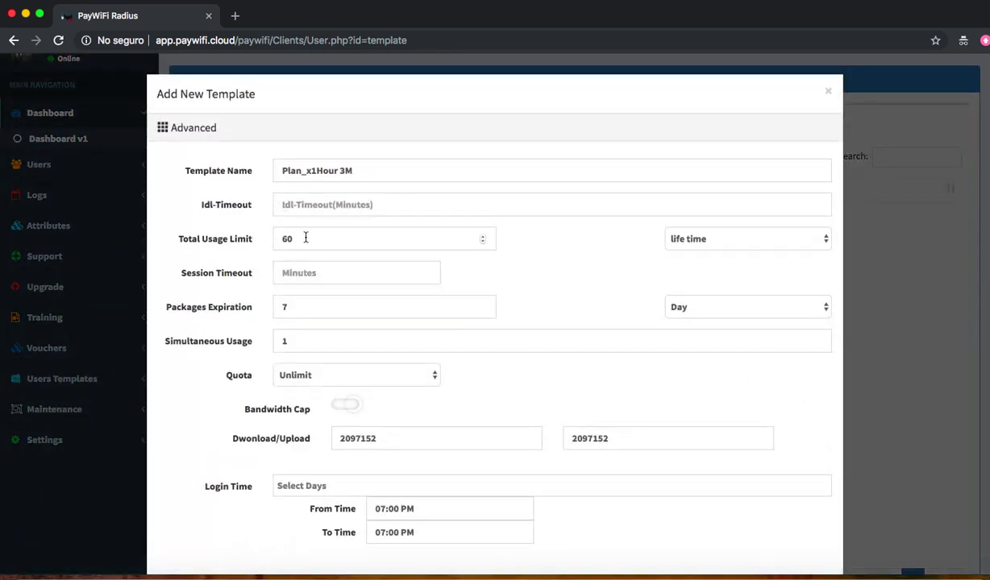
{"action": "left_click_drag", "start_coordinate": [299, 237], "coordinate": [282, 239]}
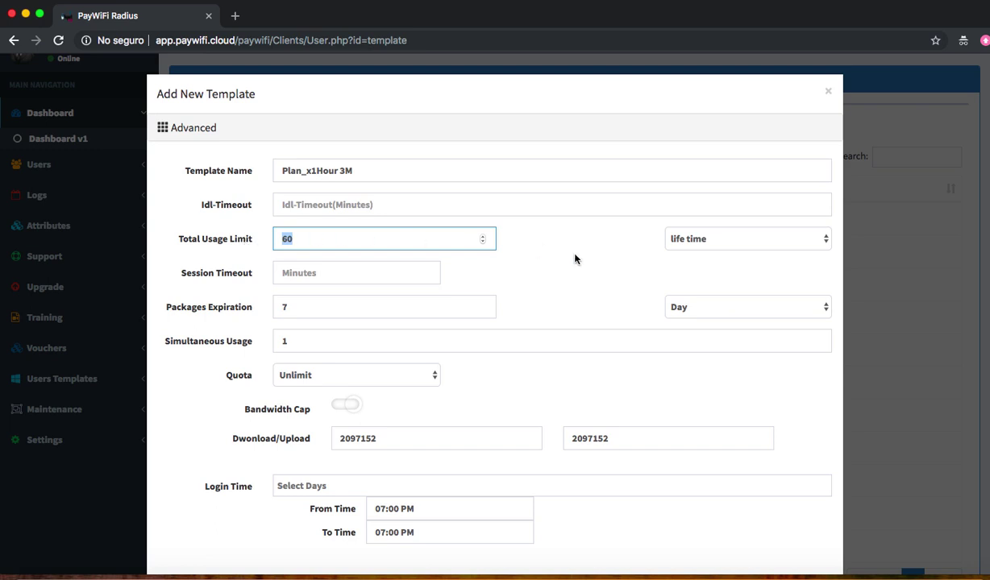
{"action": "left_click", "coordinate": [477, 284]}
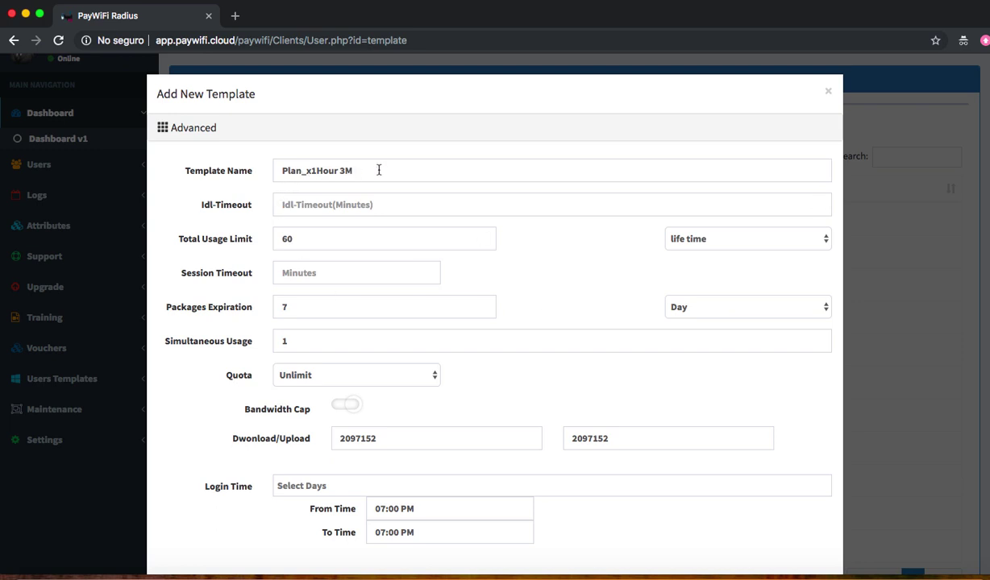
{"action": "left_click_drag", "start_coordinate": [289, 307], "coordinate": [273, 304]}
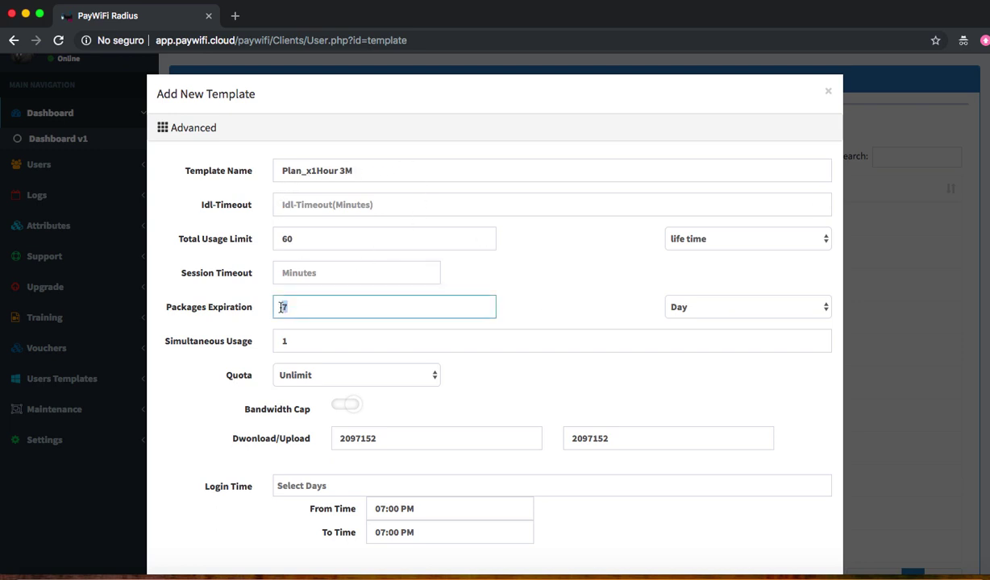
{"action": "left_click", "coordinate": [204, 340]}
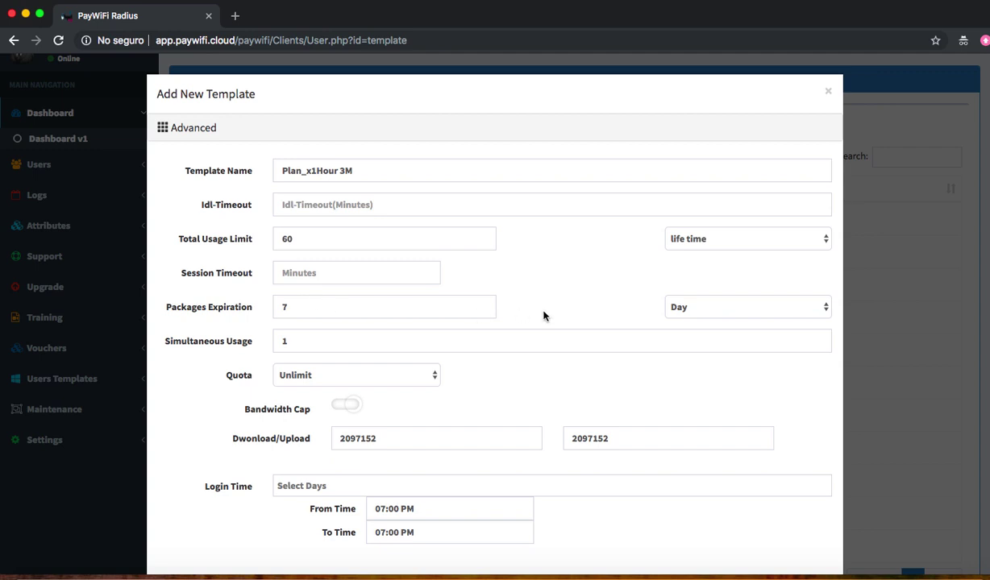
Step: Examine the package expiration of the Plan_x1Hour 3M template and close it without saving
{"action": "double_click", "coordinate": [310, 306]}
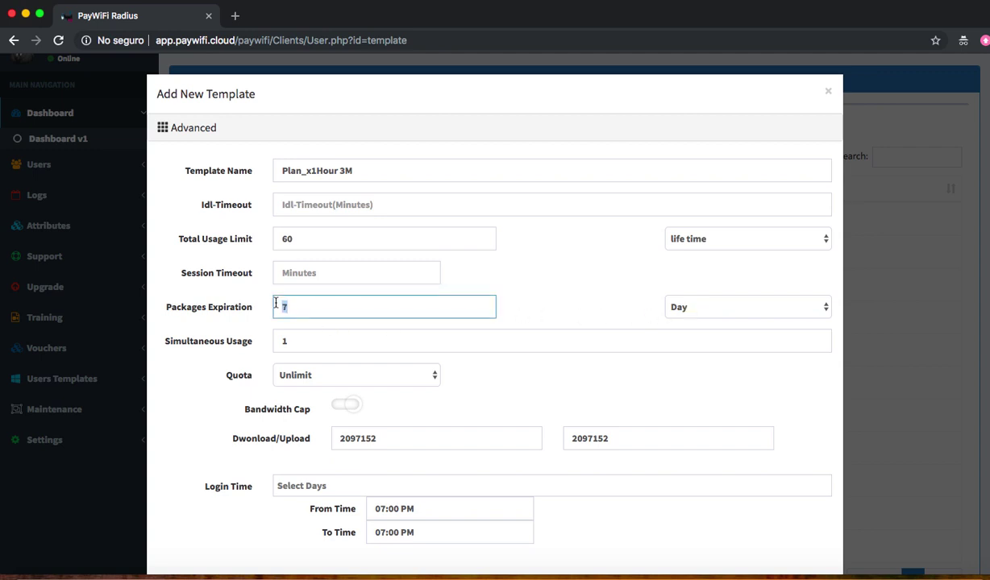
{"action": "left_click", "coordinate": [554, 316]}
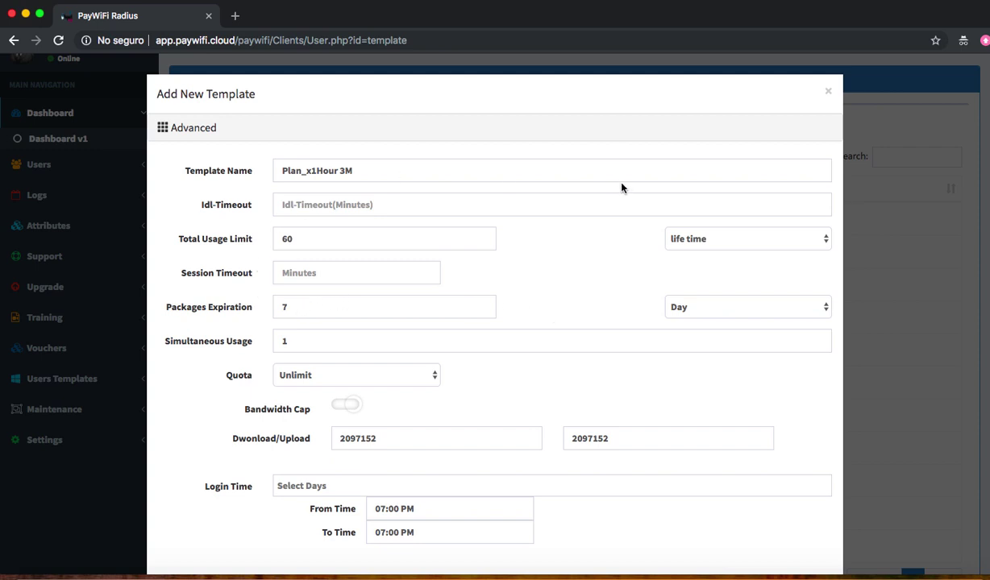
{"action": "left_click", "coordinate": [829, 94]}
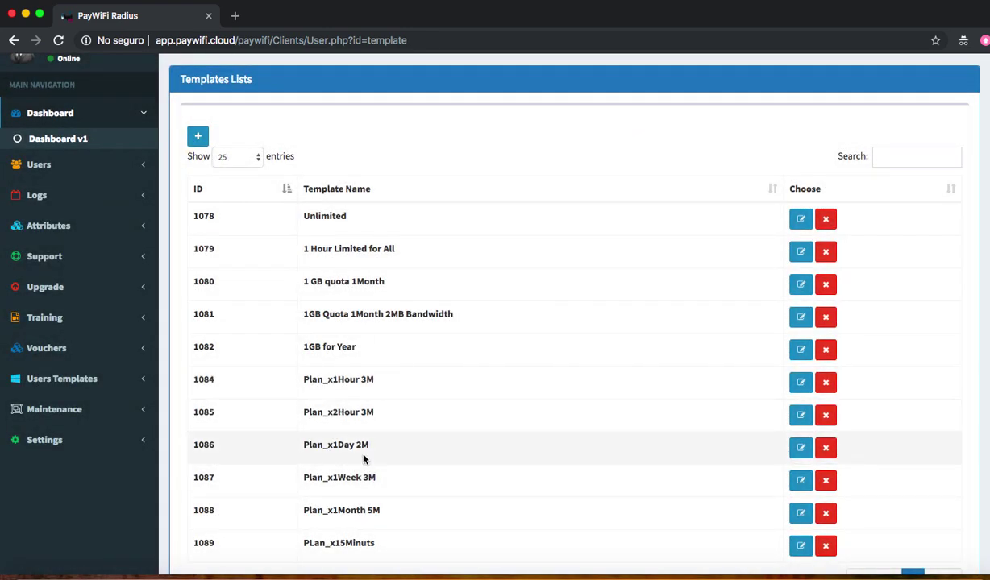
Step: Examine the total usage limit of the Plan_x1Day 2M template and the settings of Plan_x1Month 5M, closing each without saving
{"action": "left_click", "coordinate": [799, 449]}
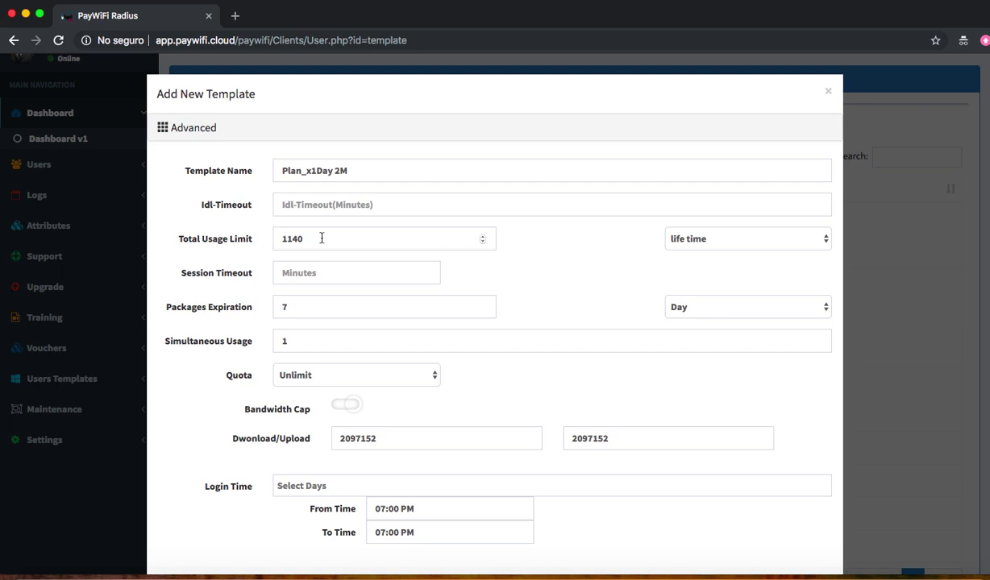
{"action": "left_click_drag", "start_coordinate": [312, 238], "coordinate": [279, 239]}
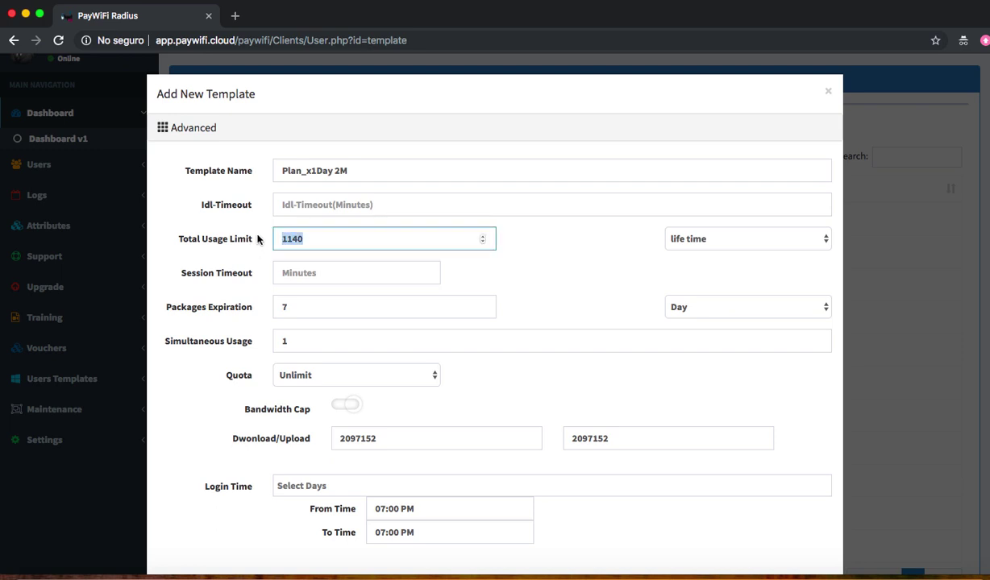
{"action": "left_click", "coordinate": [257, 239]}
{"action": "left_click_drag", "start_coordinate": [333, 240], "coordinate": [247, 233]}
{"action": "left_click", "coordinate": [827, 92]}
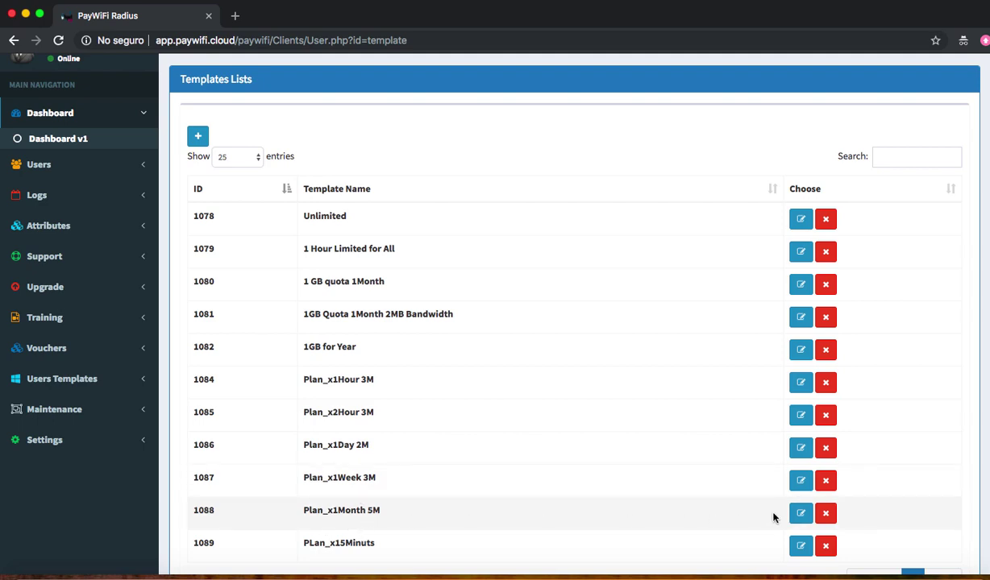
{"action": "left_click", "coordinate": [800, 513]}
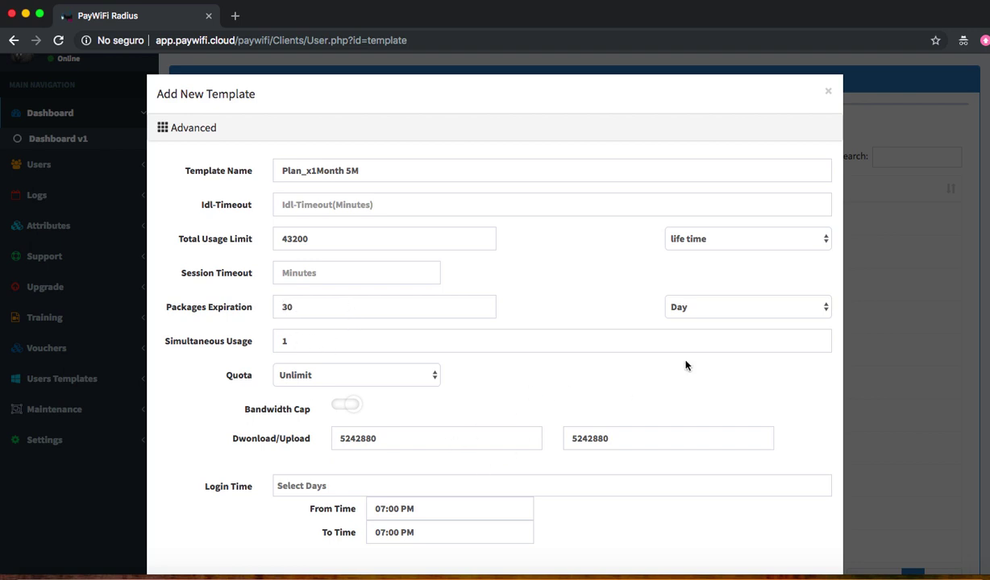
{"action": "left_click", "coordinate": [828, 94]}
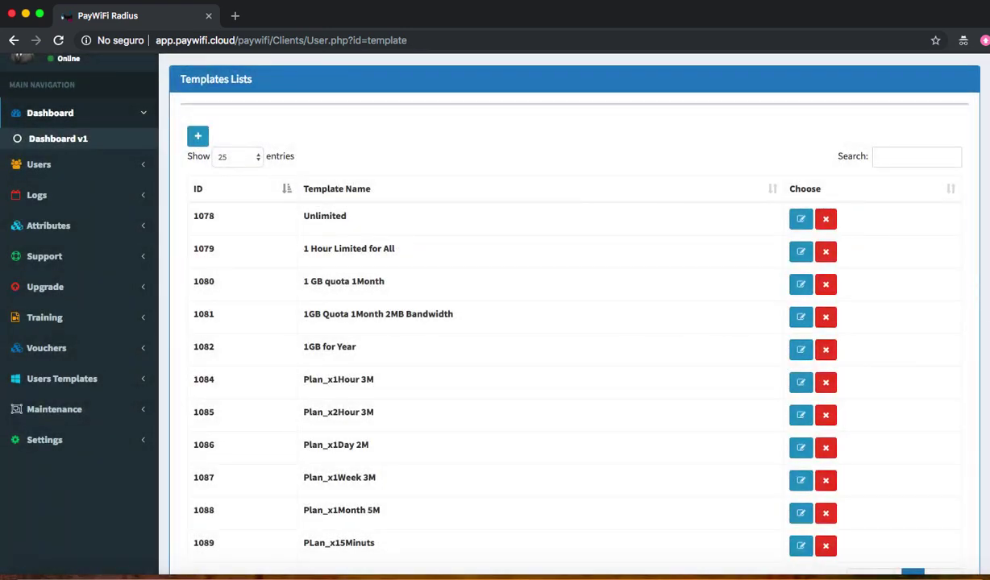
Step: Open the PLan_x15Minuts template and examine its total usage limit and remaining settings
{"action": "scroll", "coordinate": [550, 477], "scroll_direction": "down", "scroll_amount": 2}
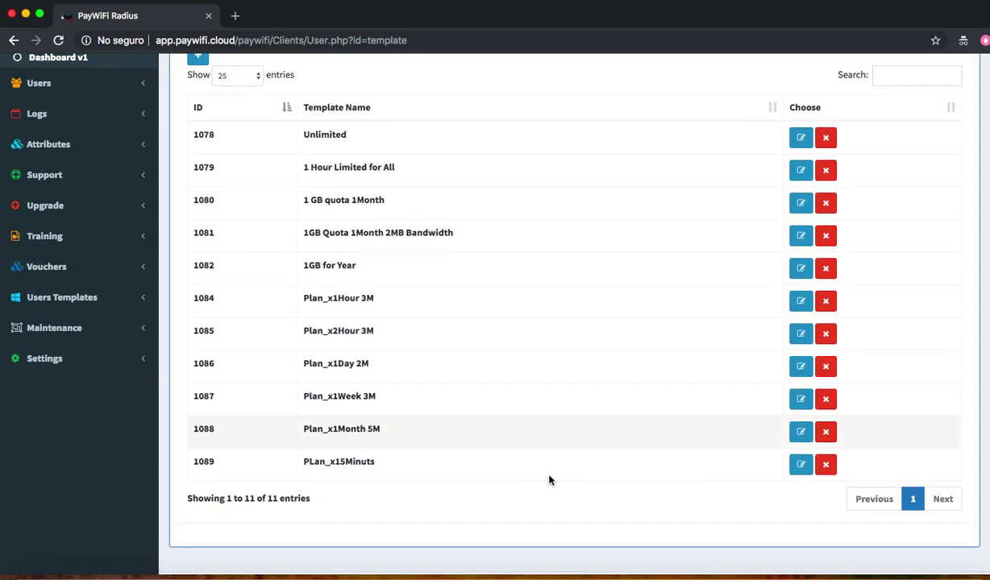
{"action": "left_click", "coordinate": [801, 466]}
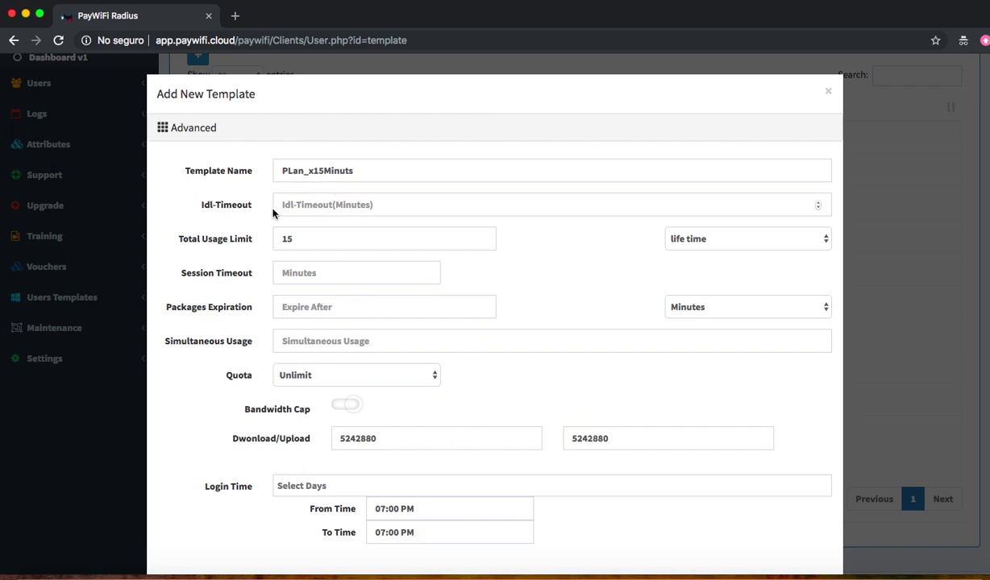
{"action": "left_click_drag", "start_coordinate": [309, 240], "coordinate": [272, 240]}
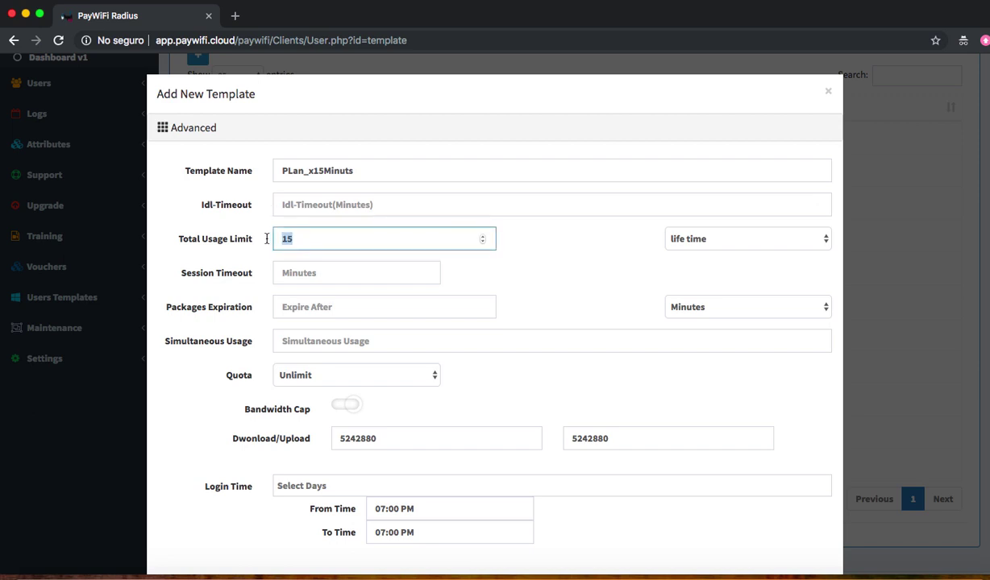
{"action": "left_click", "coordinate": [535, 264]}
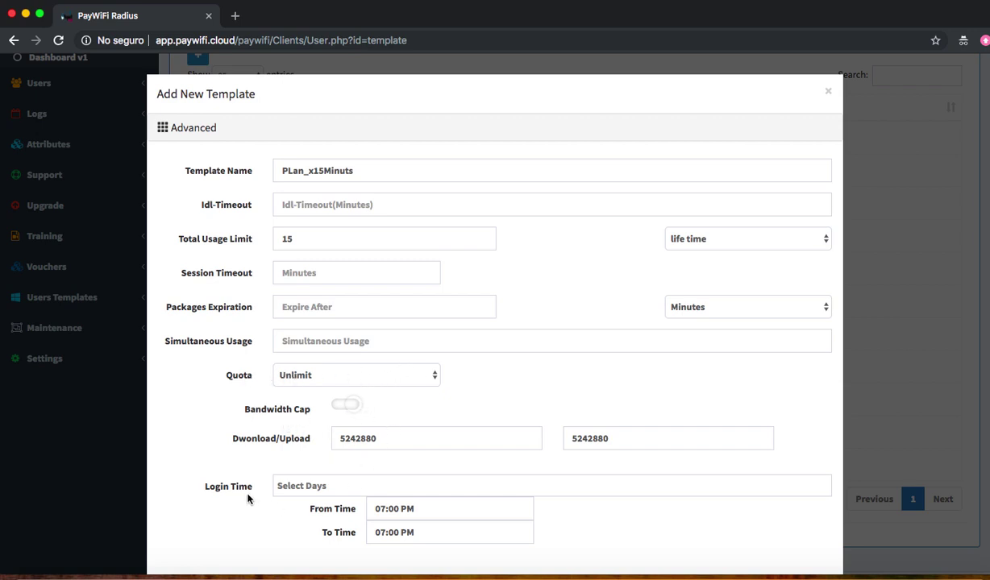
Step: Select All Days as the login time in the PLan_x15Minuts template, check the other day options, and close it without saving
{"action": "left_click", "coordinate": [349, 487]}
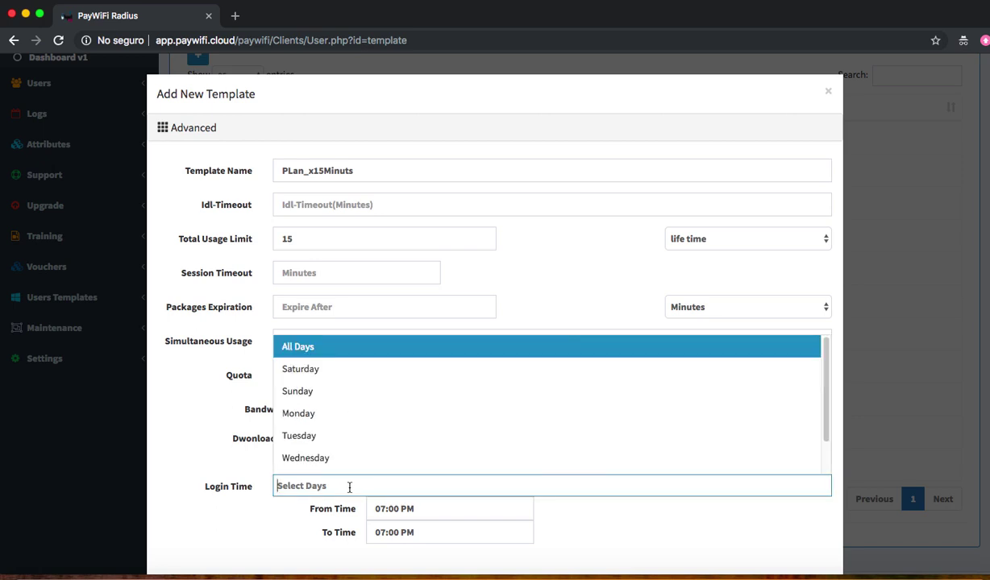
{"action": "left_click", "coordinate": [316, 349]}
{"action": "left_click", "coordinate": [352, 484]}
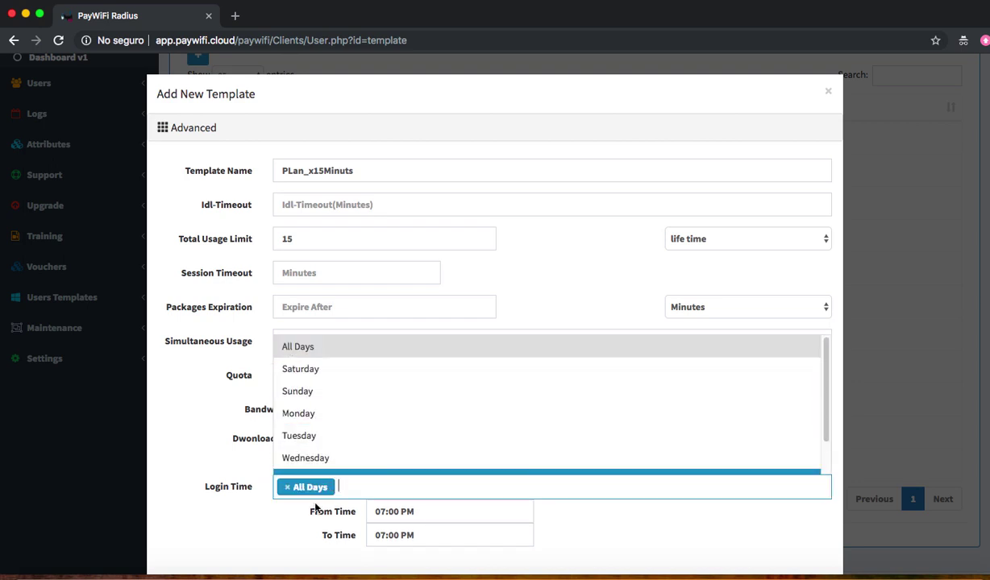
{"action": "left_click", "coordinate": [287, 511]}
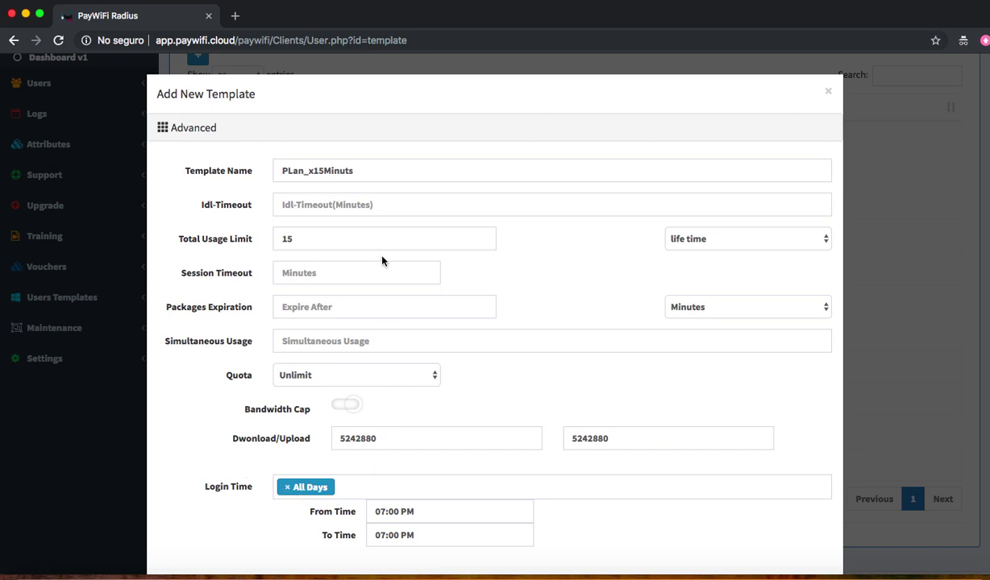
{"action": "left_click", "coordinate": [354, 489]}
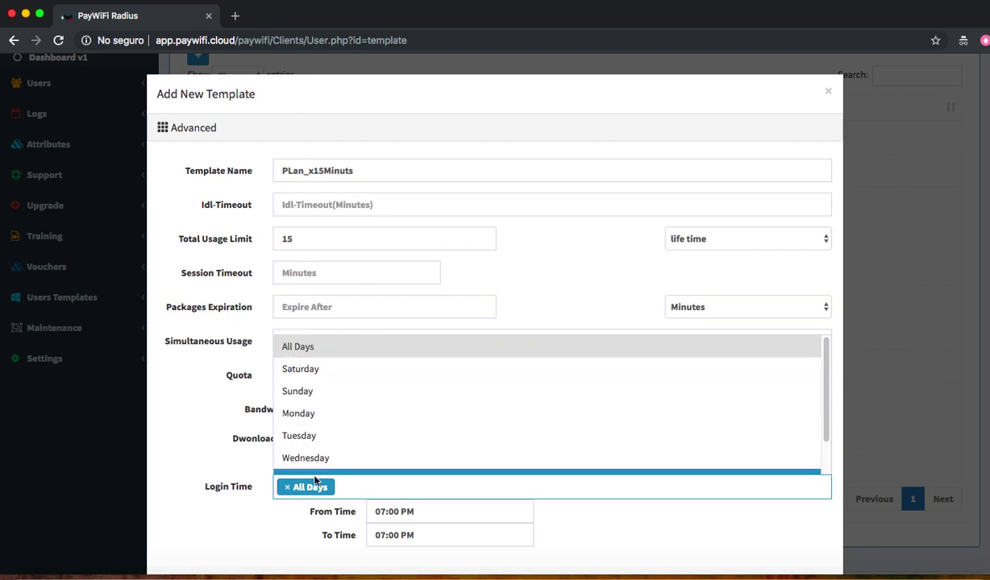
{"action": "left_click", "coordinate": [250, 514]}
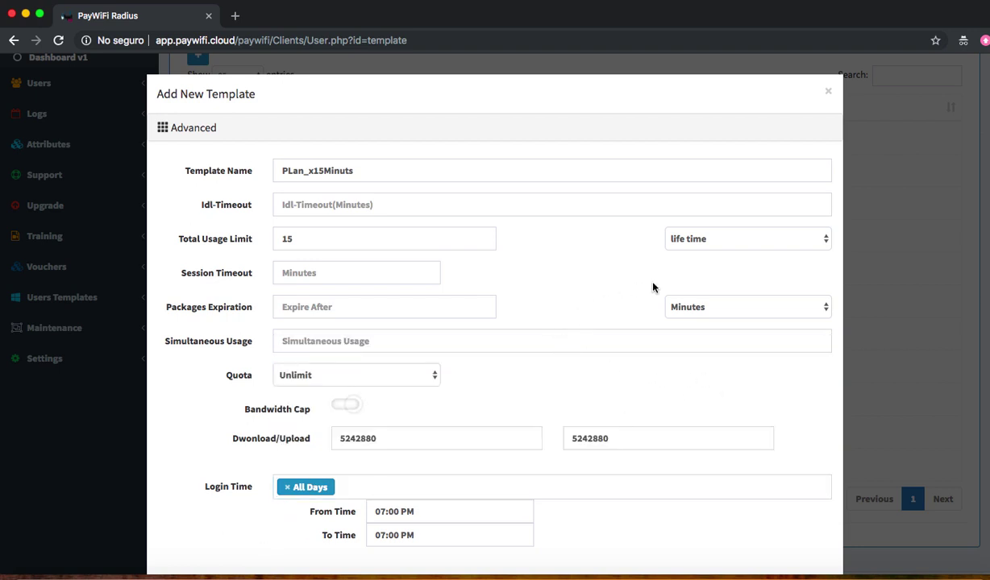
{"action": "left_click", "coordinate": [830, 92]}
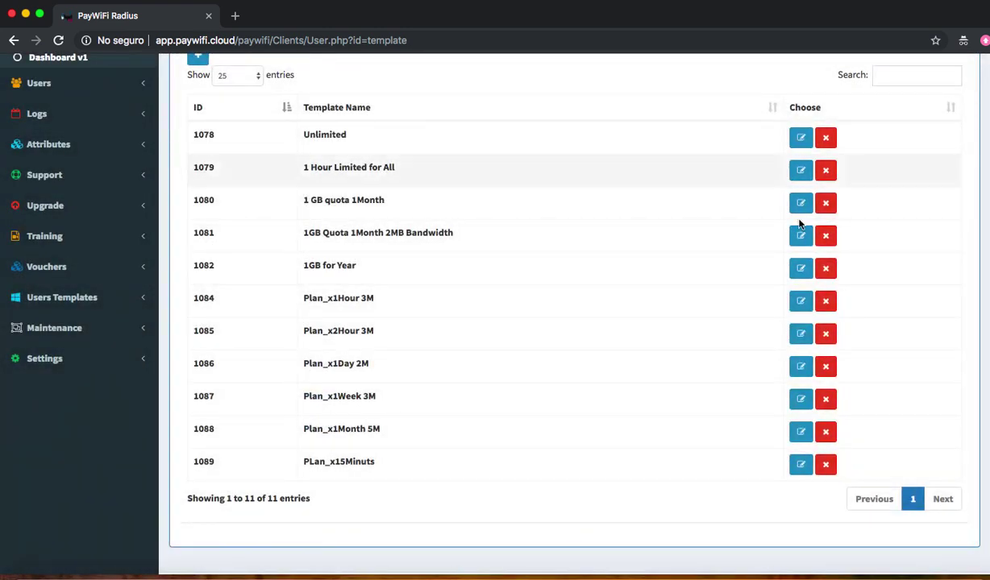
Step: Check the entries-per-page options of the templates list, open a blank new template form to review its fields, and close it
{"action": "scroll", "coordinate": [484, 307], "scroll_direction": "up", "scroll_amount": 3}
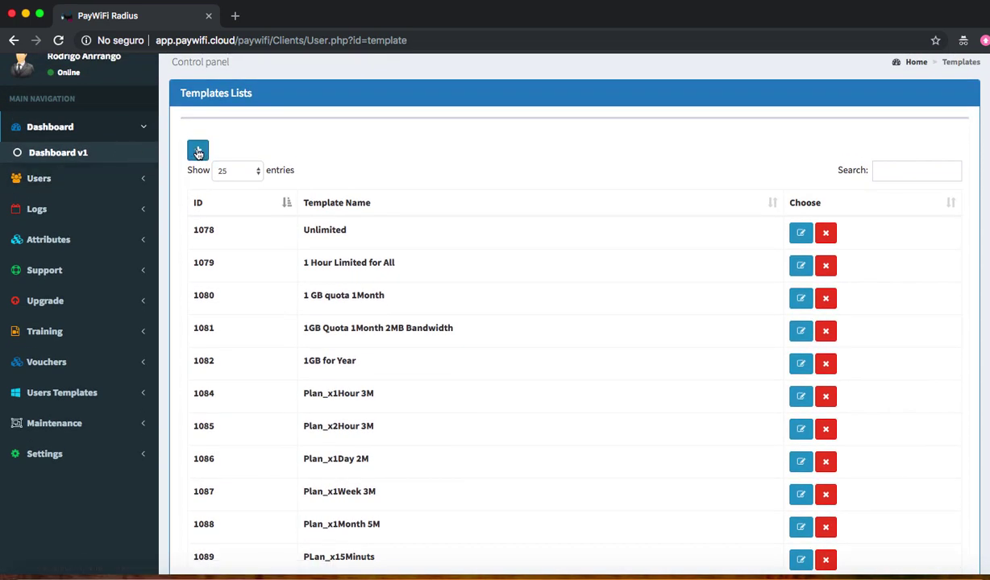
{"action": "left_click", "coordinate": [249, 167]}
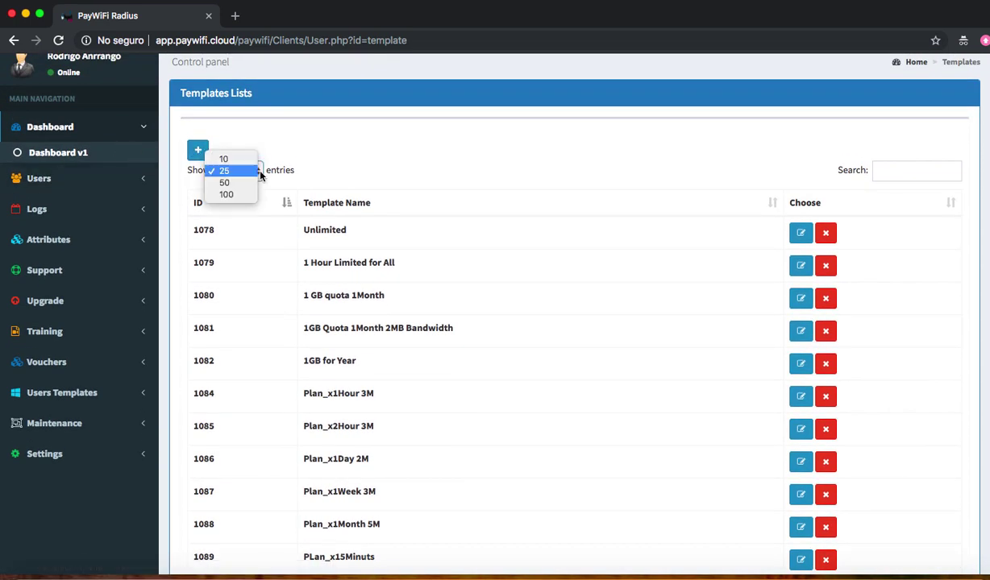
{"action": "left_click", "coordinate": [196, 148]}
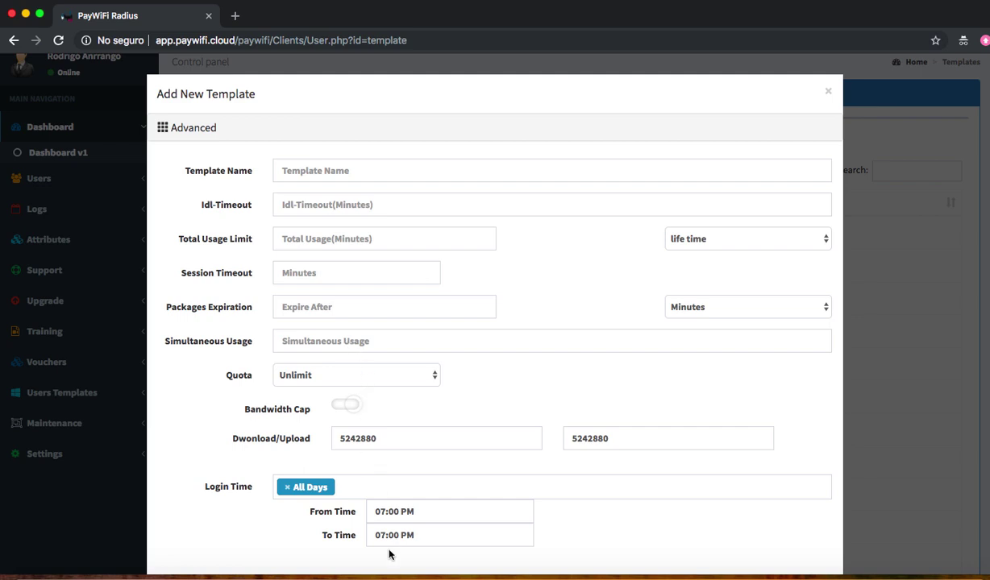
{"action": "left_click", "coordinate": [829, 94]}
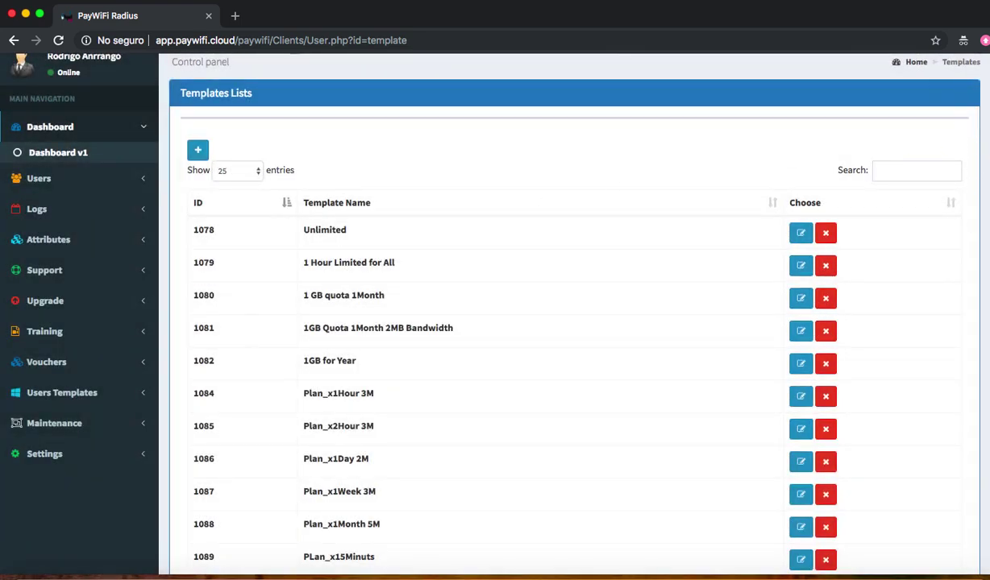
Step: Look over the full templates list and open the list of existing vouchers
{"action": "scroll", "coordinate": [498, 239], "scroll_direction": "down", "scroll_amount": 3}
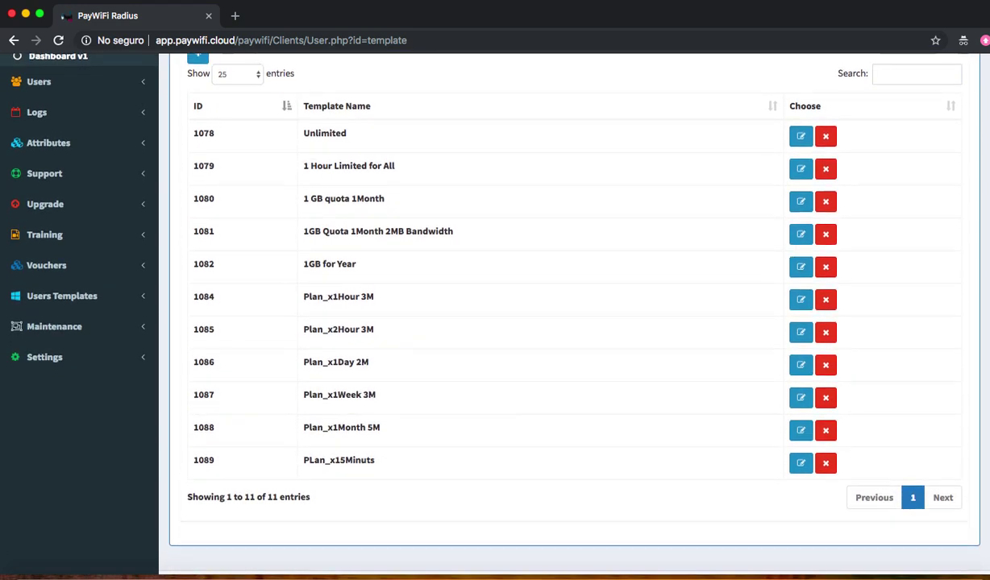
{"action": "scroll", "coordinate": [498, 239], "scroll_direction": "up", "scroll_amount": 3}
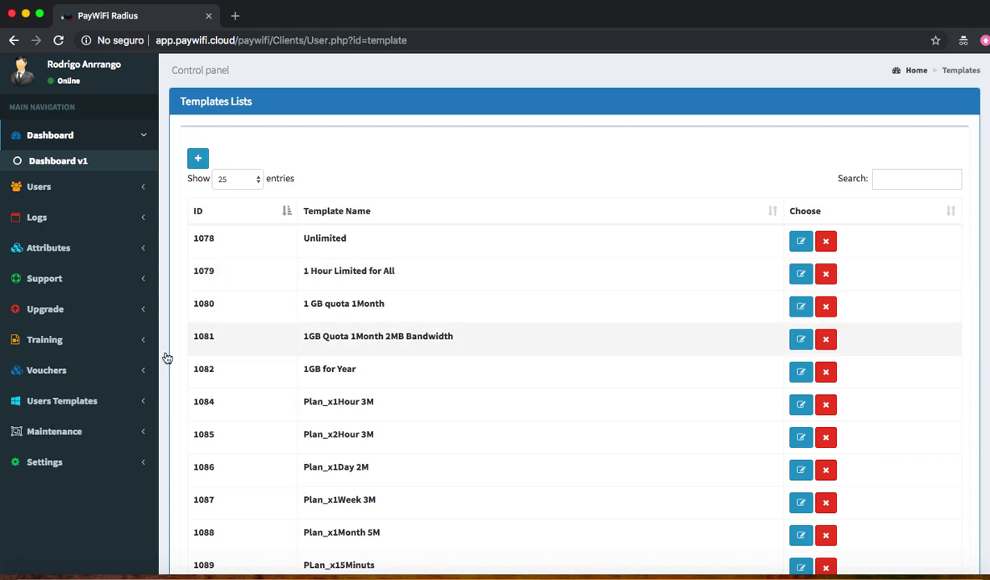
{"action": "left_click", "coordinate": [90, 371]}
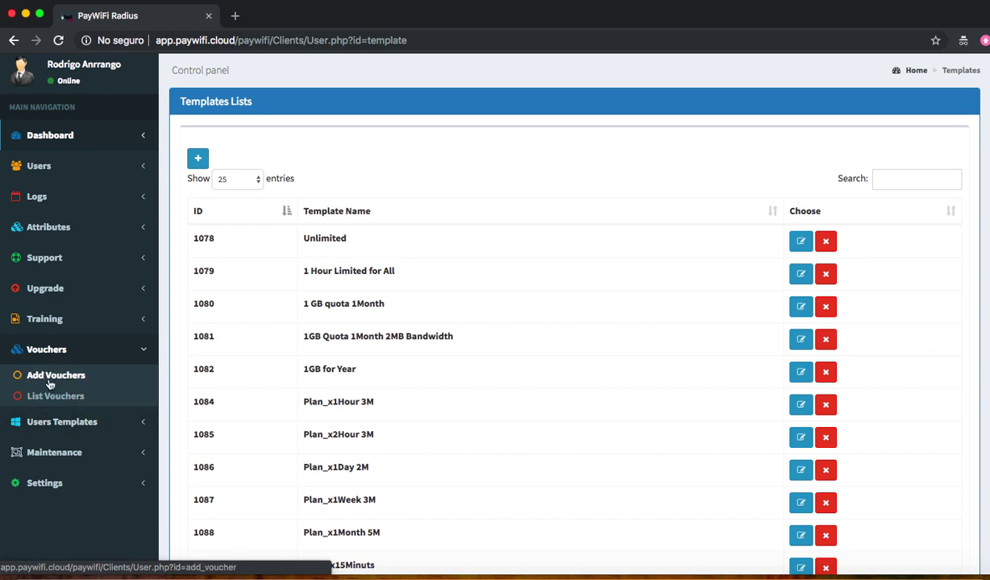
{"action": "left_click", "coordinate": [48, 399]}
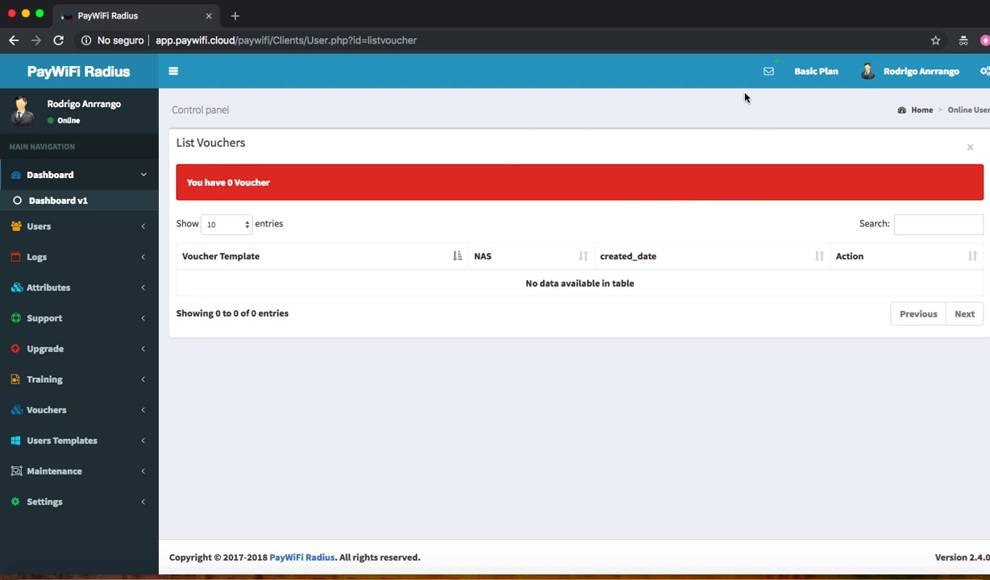
Step: Open the voucher creation form and set the number of vouchers to 3
{"action": "left_click", "coordinate": [62, 411]}
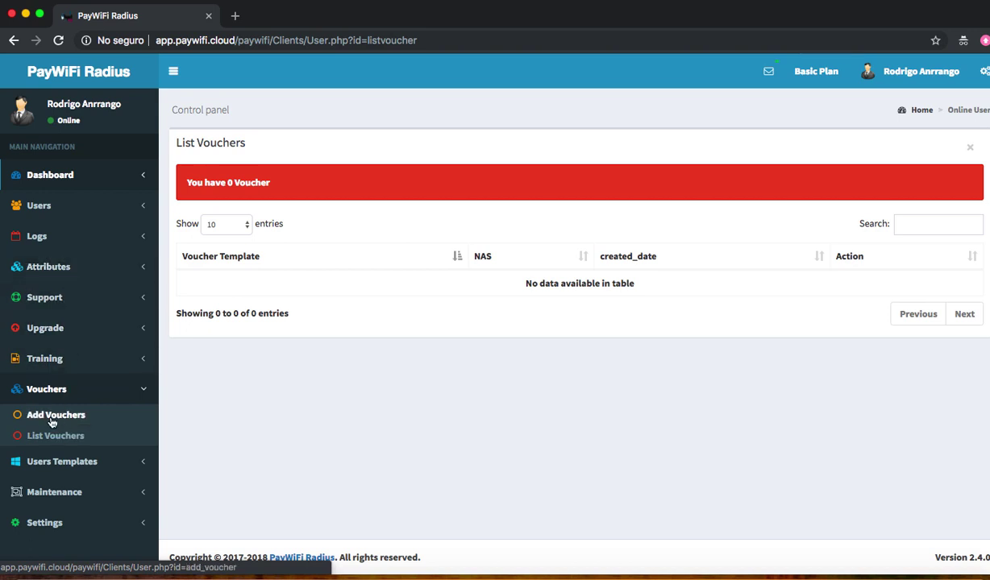
{"action": "left_click", "coordinate": [56, 416]}
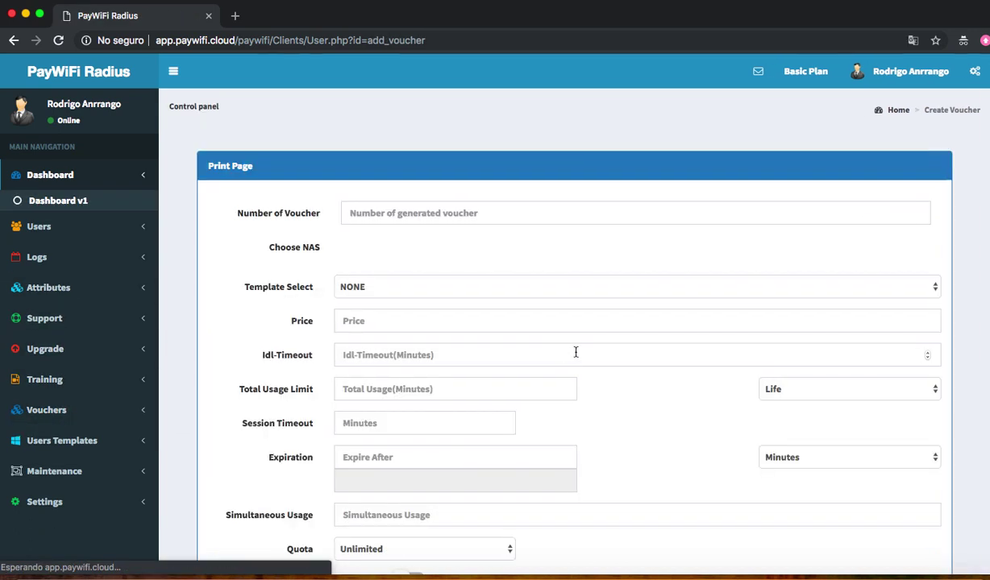
{"action": "left_click", "coordinate": [399, 217]}
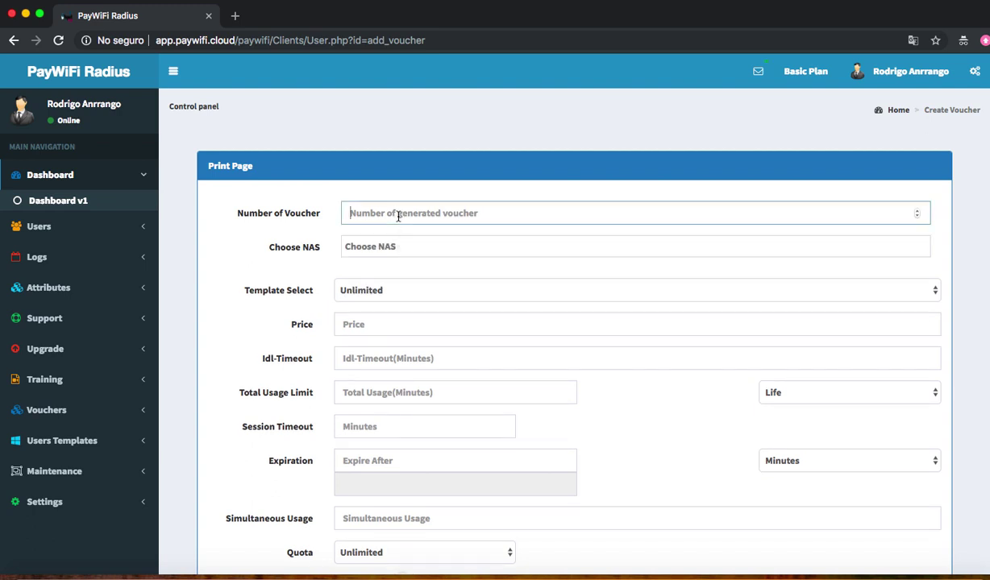
{"action": "type", "text": "3"}
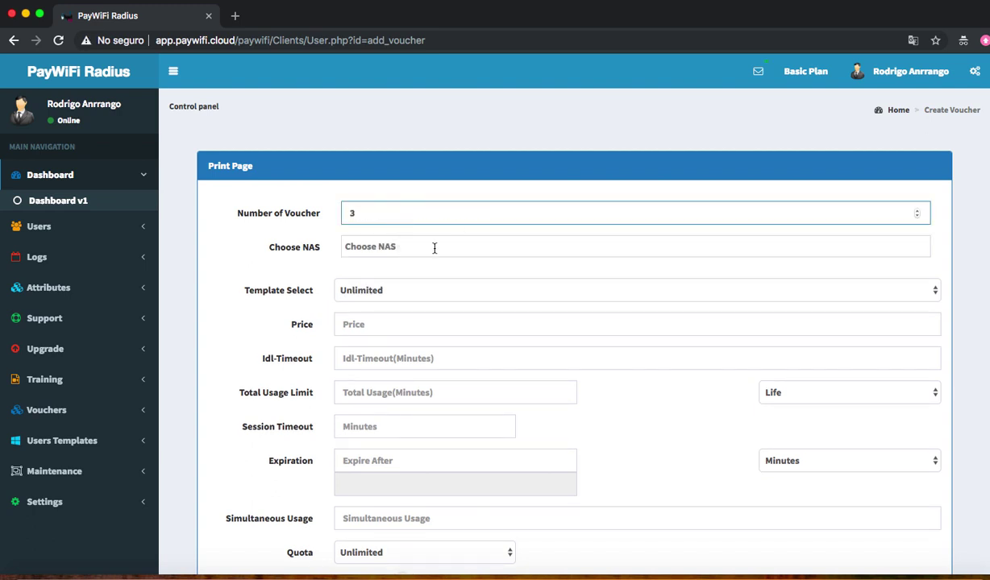
{"action": "left_click", "coordinate": [309, 275]}
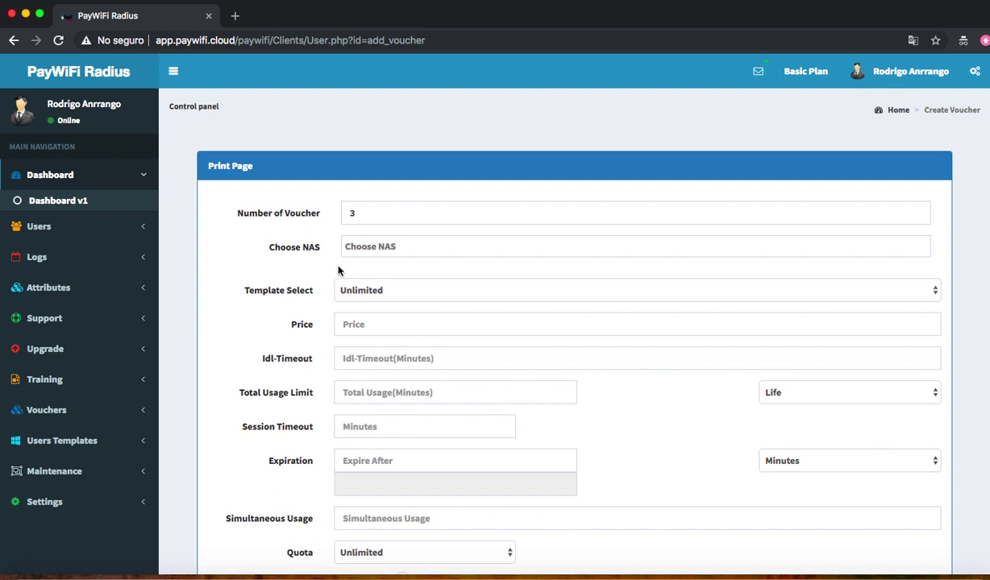
Step: Set the voucher price to 2
{"action": "left_click", "coordinate": [358, 326]}
{"action": "type", "text": "2"}
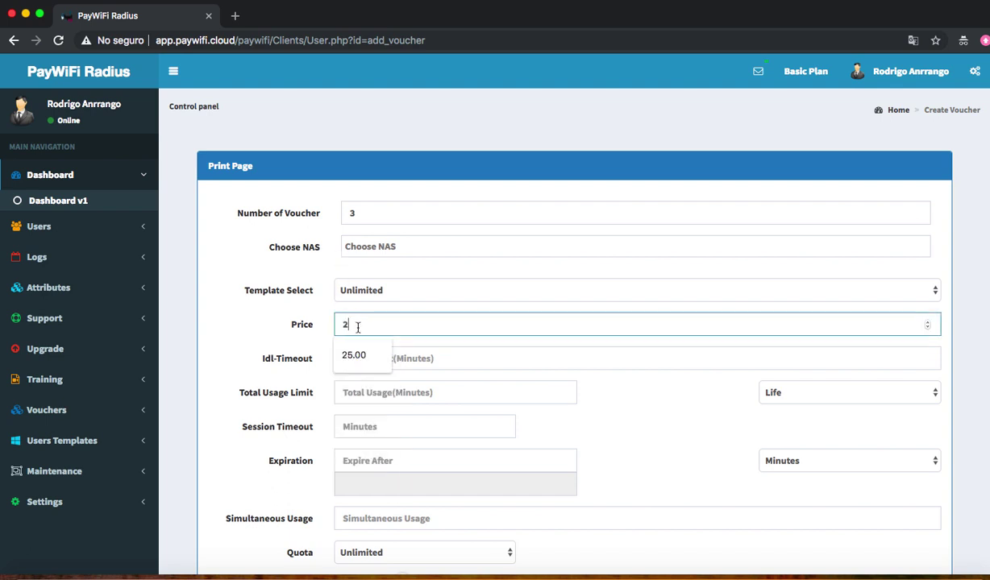
{"action": "left_click", "coordinate": [268, 314]}
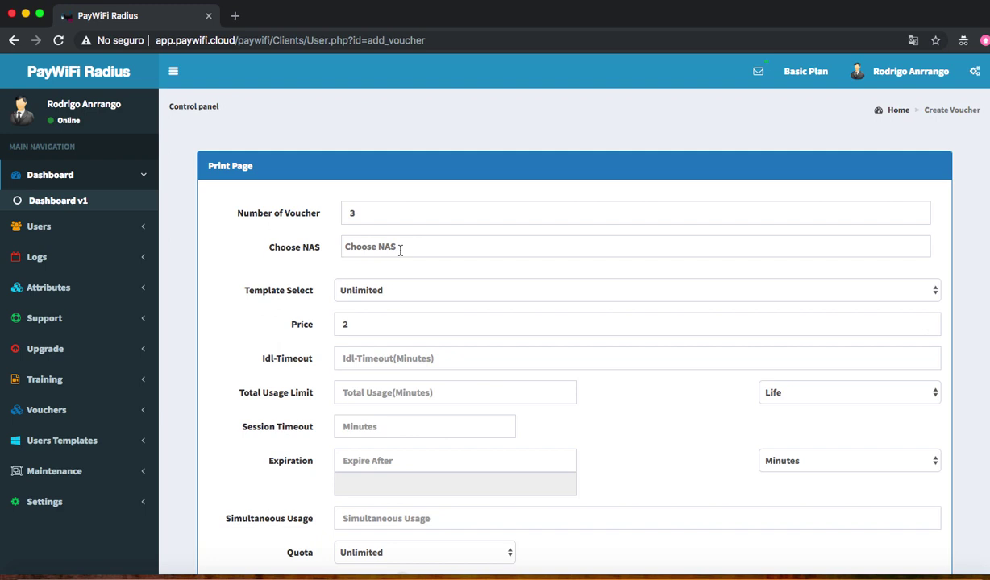
Step: Choose RB_MEXICO as the NAS for the new vouchers
{"action": "left_click", "coordinate": [396, 294]}
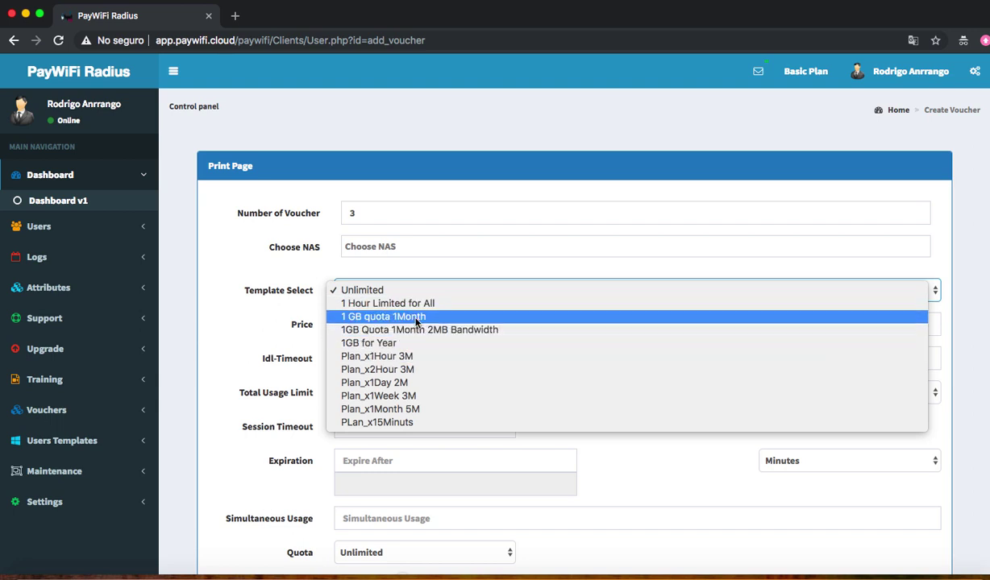
{"action": "left_click", "coordinate": [404, 244]}
{"action": "left_click", "coordinate": [405, 244]}
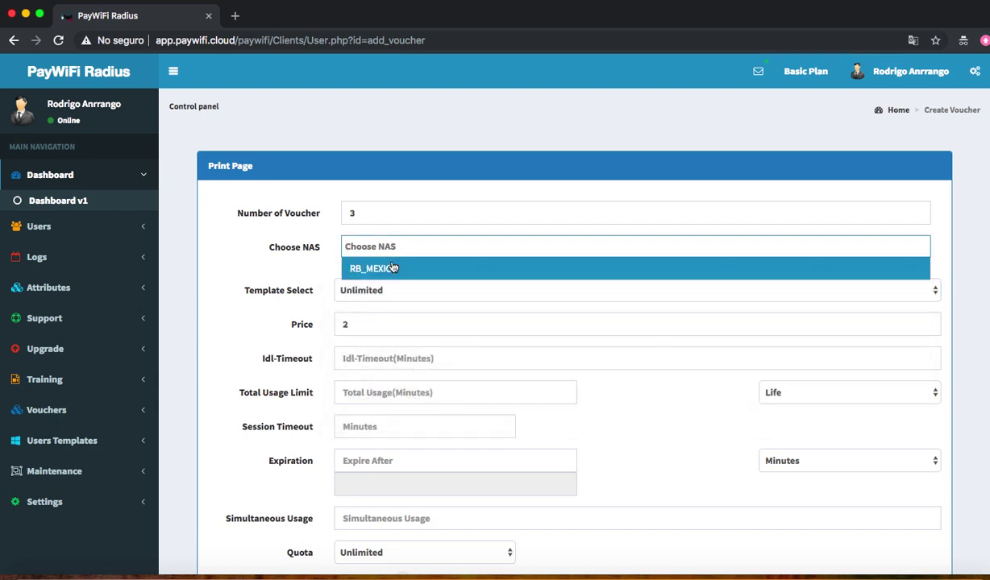
{"action": "left_click", "coordinate": [376, 268]}
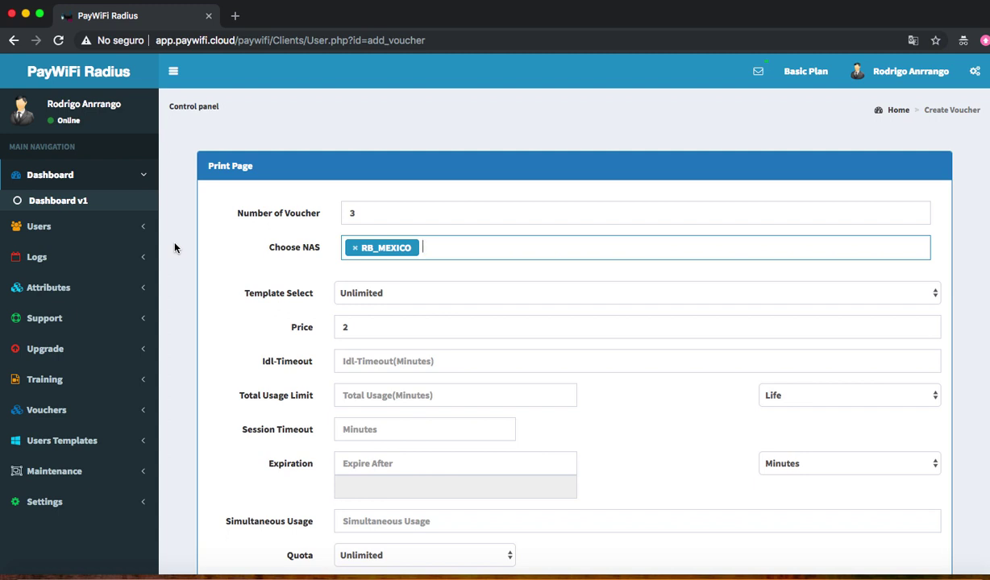
{"action": "left_click", "coordinate": [455, 247]}
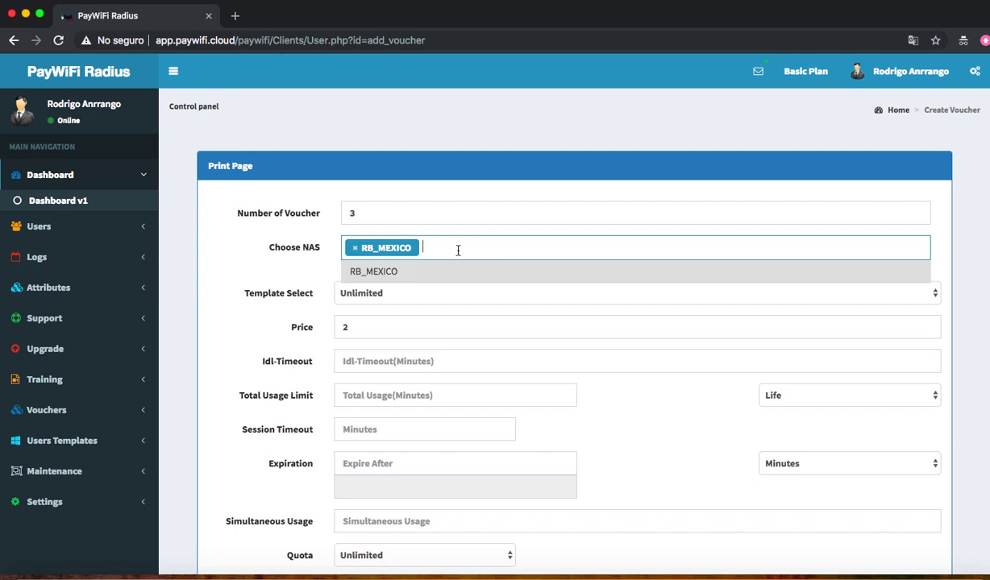
{"action": "left_click", "coordinate": [433, 273]}
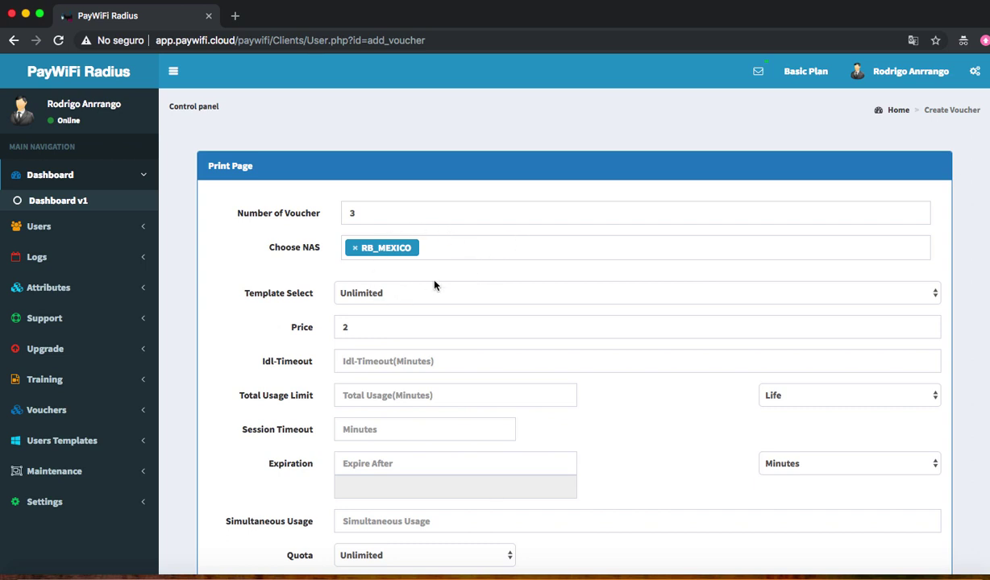
Step: Apply the PLan_x15Minuts template to the vouchers and add the batch
{"action": "left_click", "coordinate": [385, 295]}
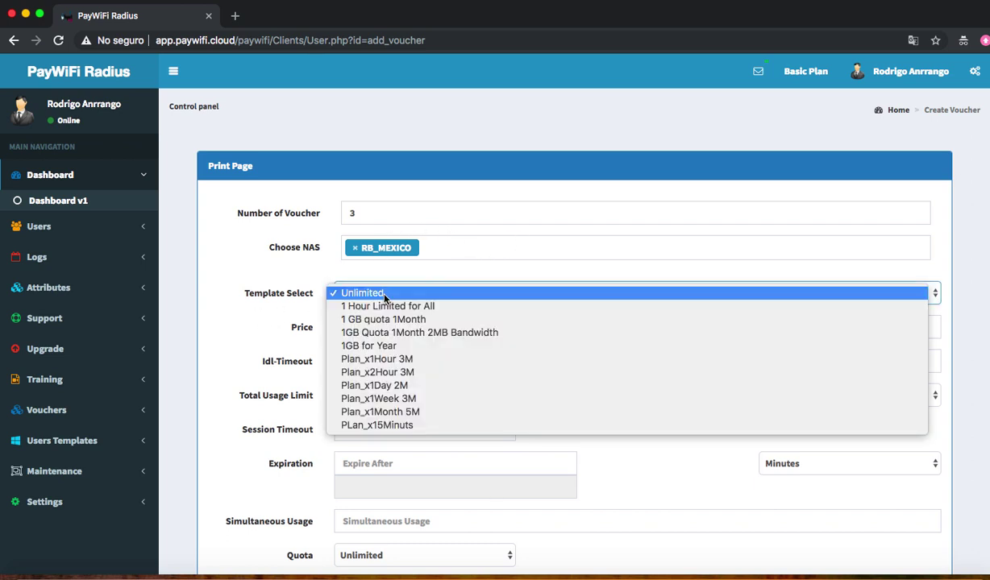
{"action": "left_click", "coordinate": [387, 427]}
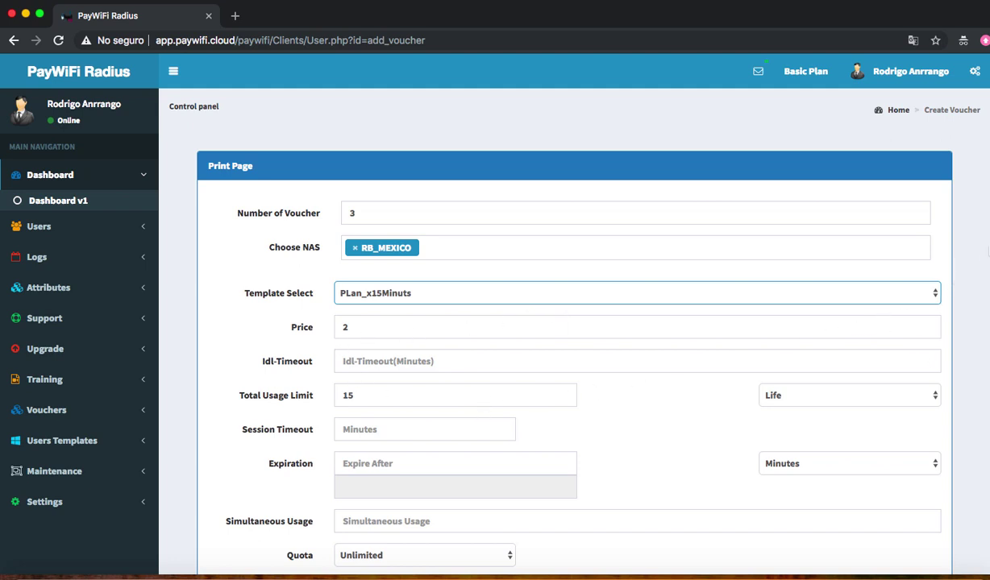
{"action": "scroll", "coordinate": [943, 336], "scroll_direction": "down", "scroll_amount": 3}
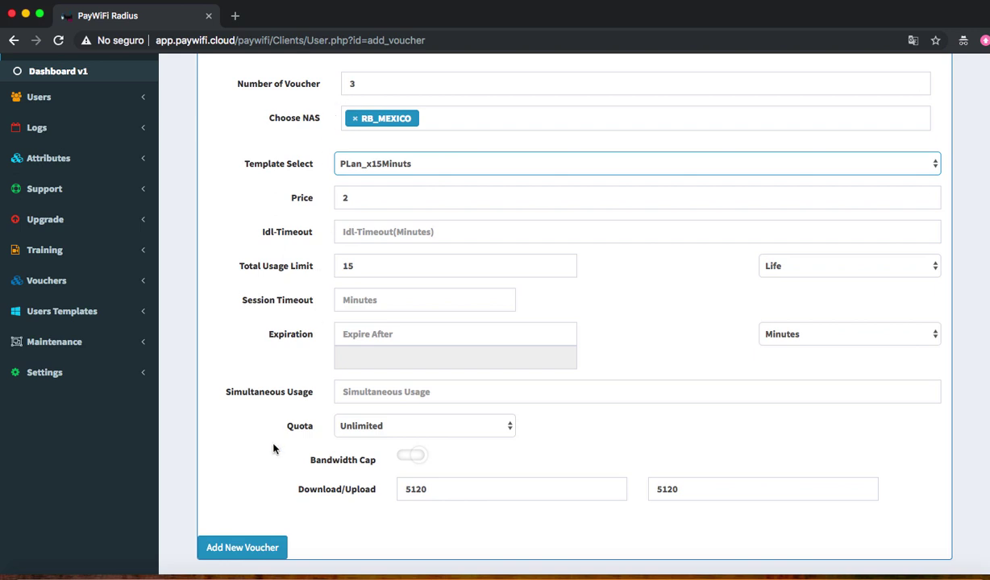
{"action": "left_click", "coordinate": [238, 548]}
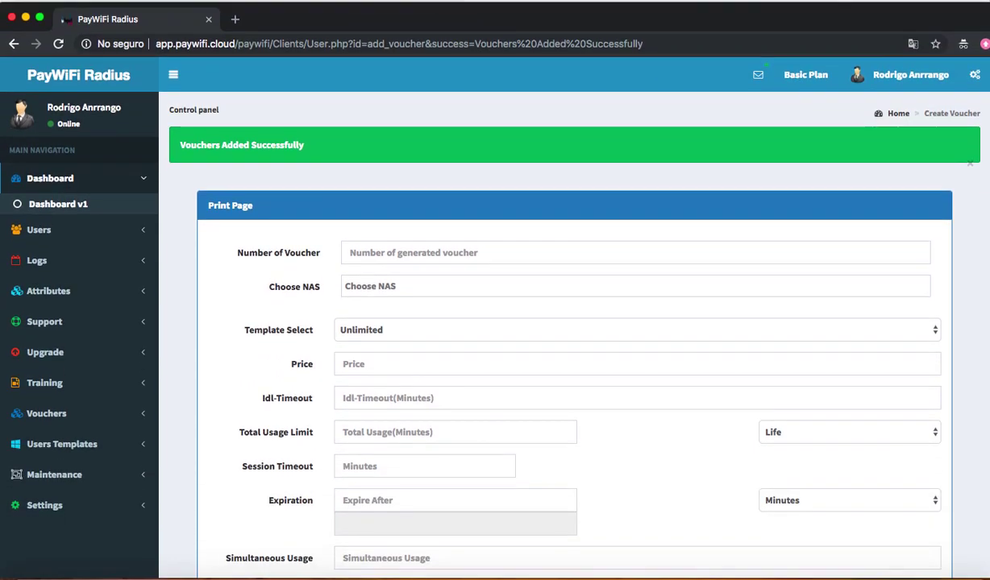
Step: Open the vouchers list, show the PLan_x15Minuts batch and highlight the first voucher's login credentials
{"action": "scroll", "coordinate": [269, 194], "scroll_direction": "down", "scroll_amount": 3}
{"action": "left_click", "coordinate": [69, 242]}
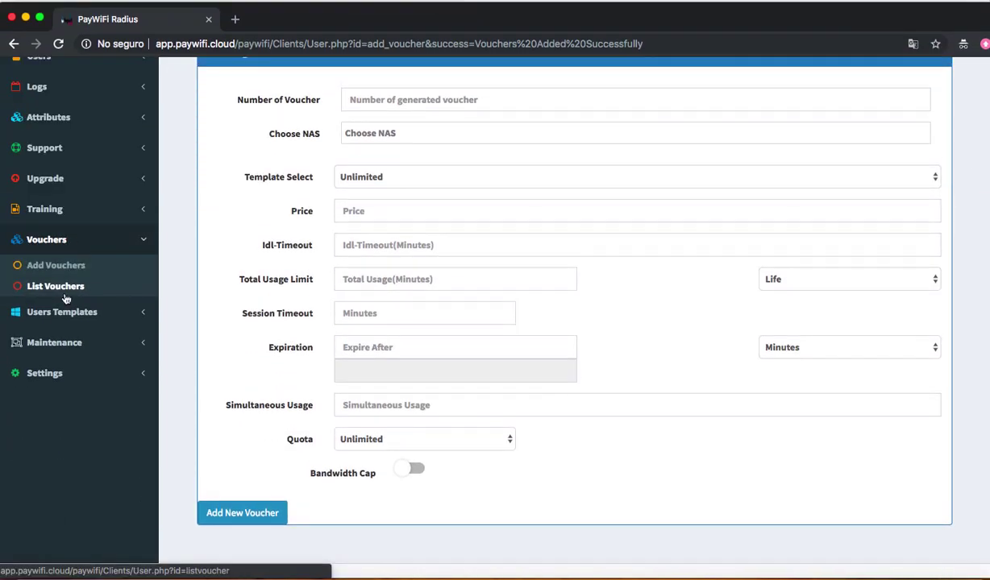
{"action": "left_click", "coordinate": [70, 290]}
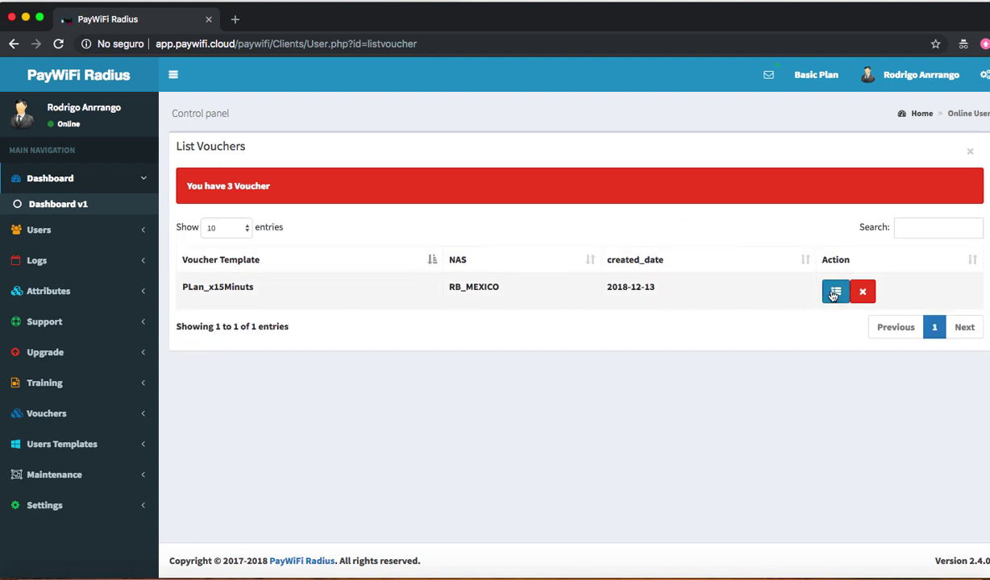
{"action": "left_click", "coordinate": [836, 294]}
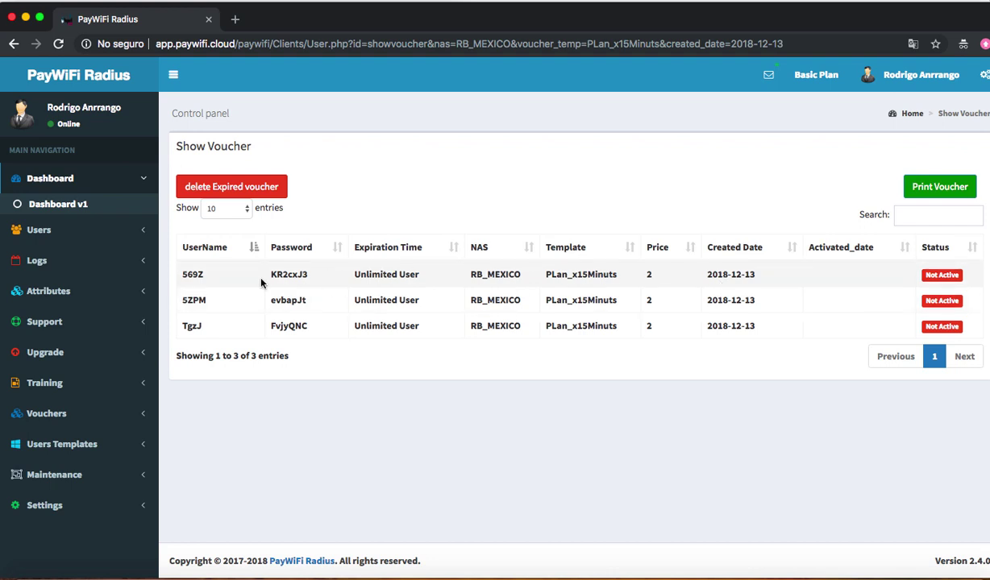
{"action": "left_click_drag", "start_coordinate": [312, 275], "coordinate": [181, 273]}
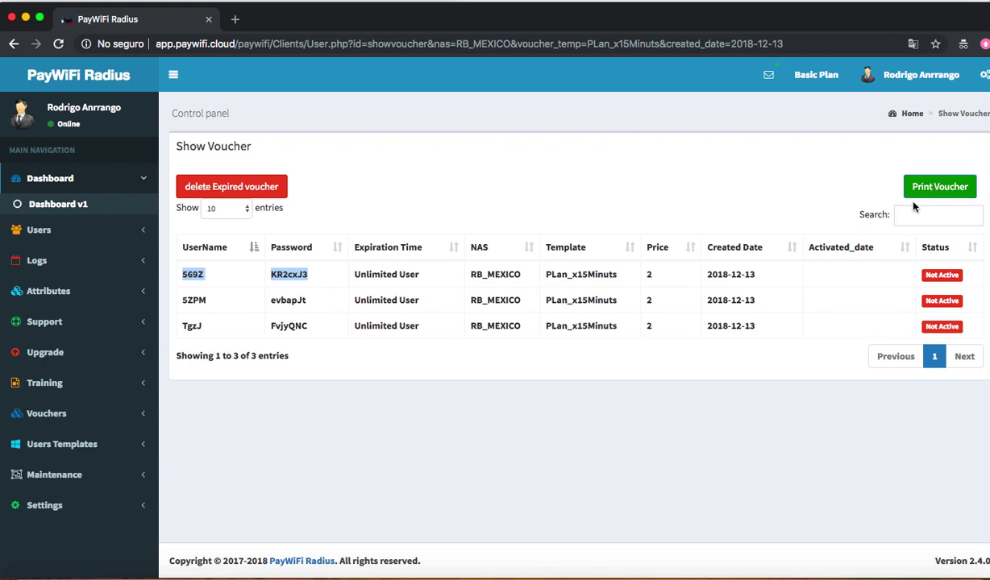
Step: Open the printable voucher sheet, highlight the first voucher's Valido field and enlarge the page to examine the vouchers
{"action": "left_click", "coordinate": [933, 195]}
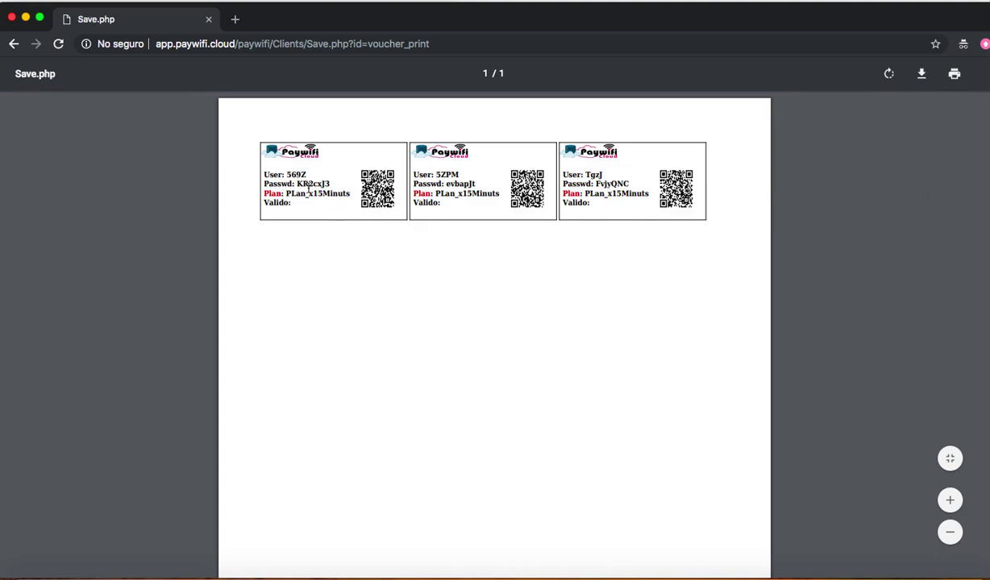
{"action": "left_click_drag", "start_coordinate": [295, 203], "coordinate": [261, 202]}
{"action": "left_click", "coordinate": [949, 501]}
{"action": "left_click", "coordinate": [949, 501]}
{"action": "left_click", "coordinate": [950, 500]}
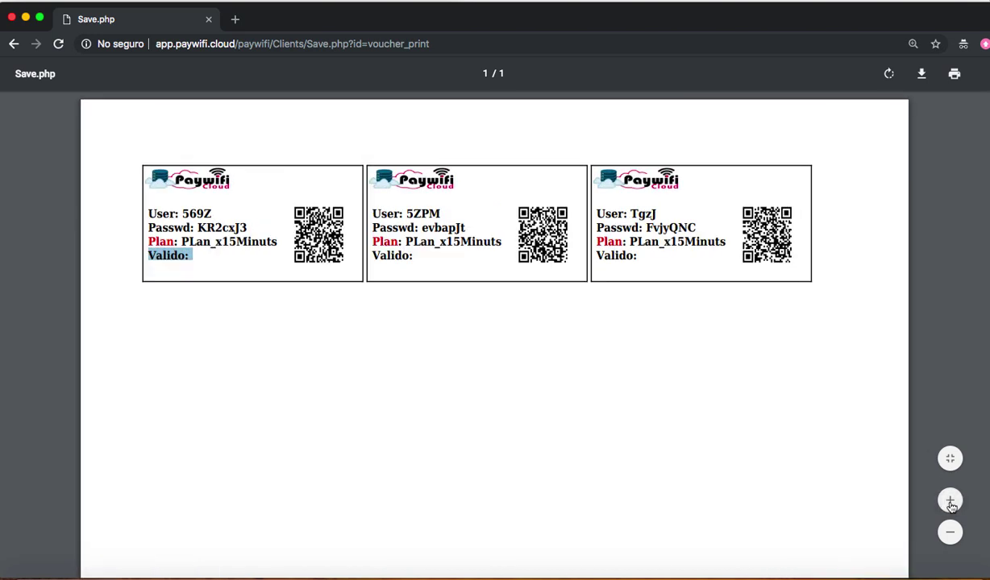
{"action": "left_click", "coordinate": [950, 501]}
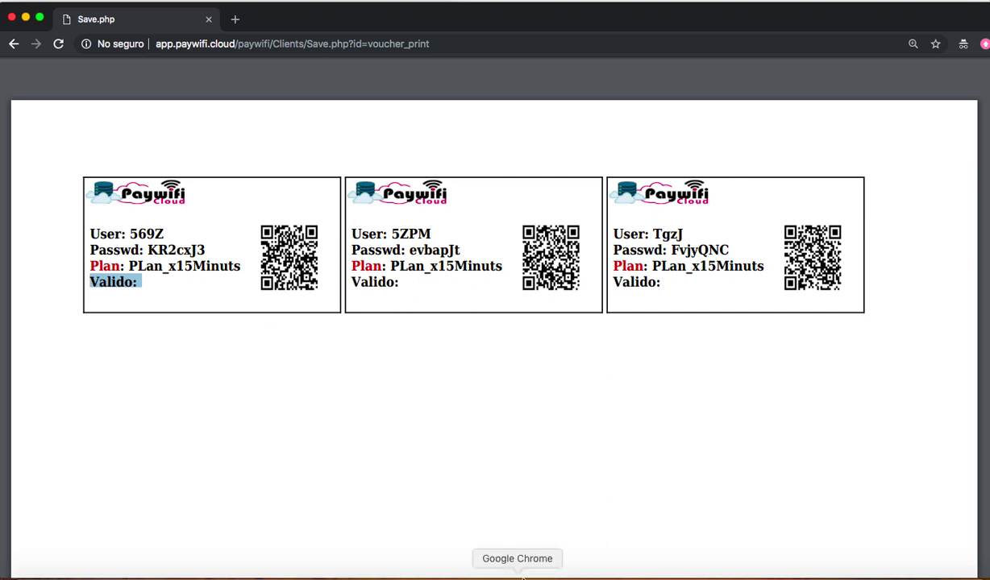
Step: Return to the batch's voucher table and highlight the first voucher's activation date
{"action": "left_click", "coordinate": [17, 46]}
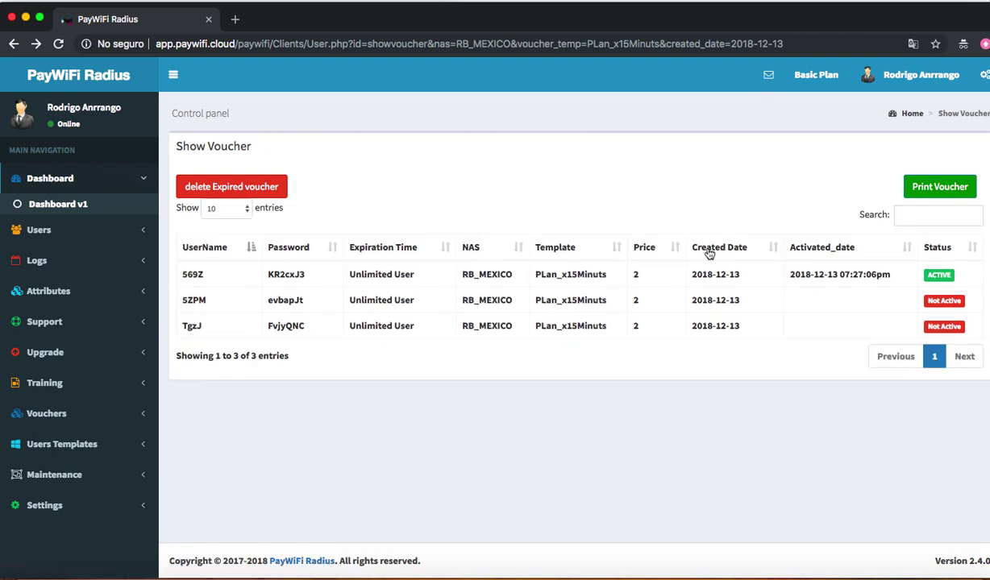
{"action": "left_click_drag", "start_coordinate": [887, 277], "coordinate": [791, 275]}
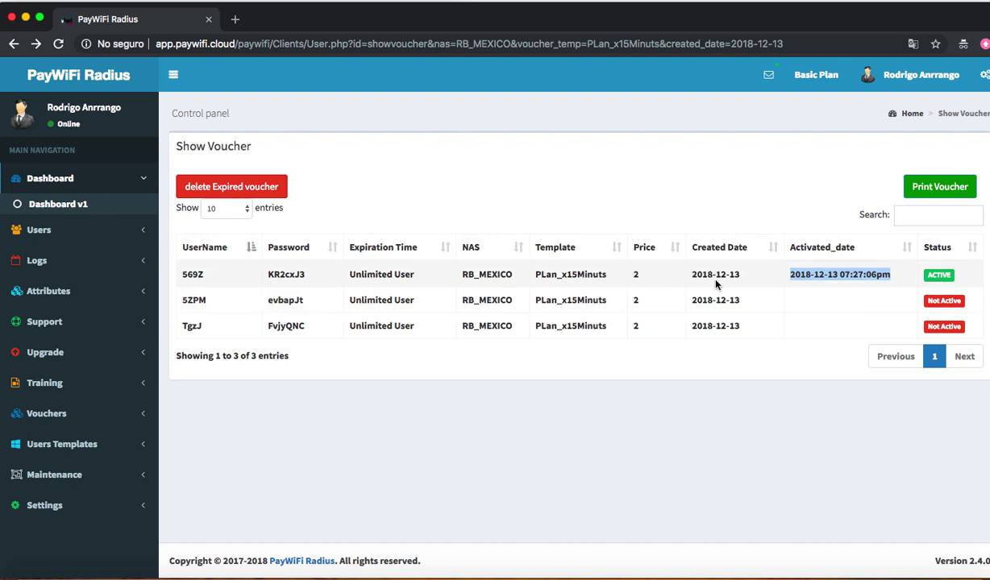
Step: Switch to WinBox, reconnect to the router and open its Hotspot settings
{"action": "left_click", "coordinate": [540, 574]}
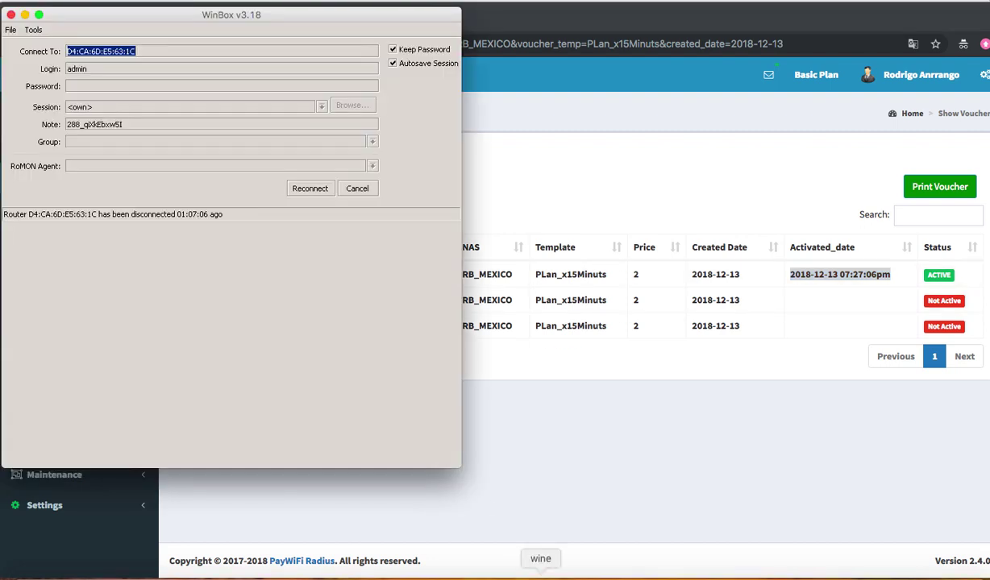
{"action": "left_click", "coordinate": [307, 192]}
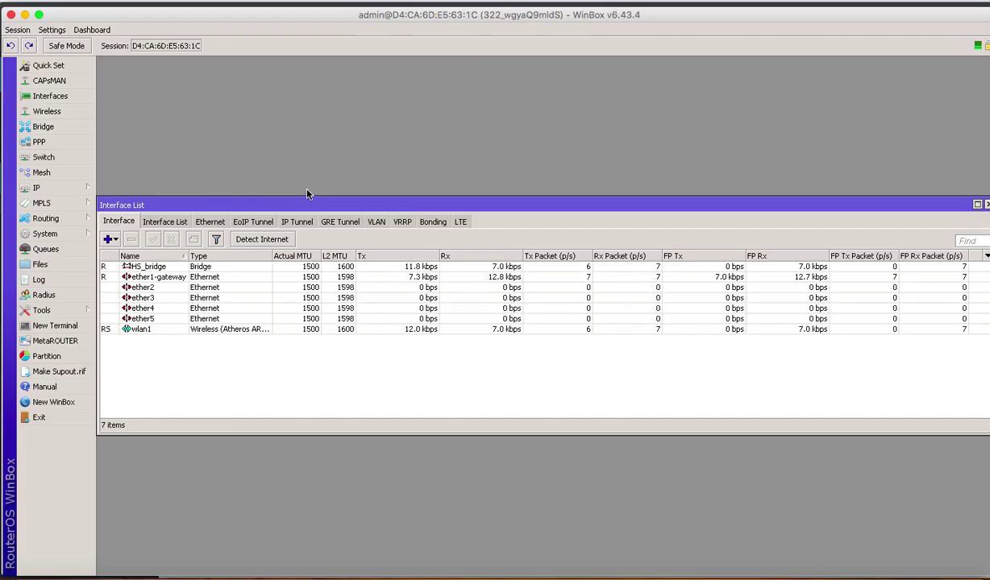
{"action": "left_click", "coordinate": [50, 188]}
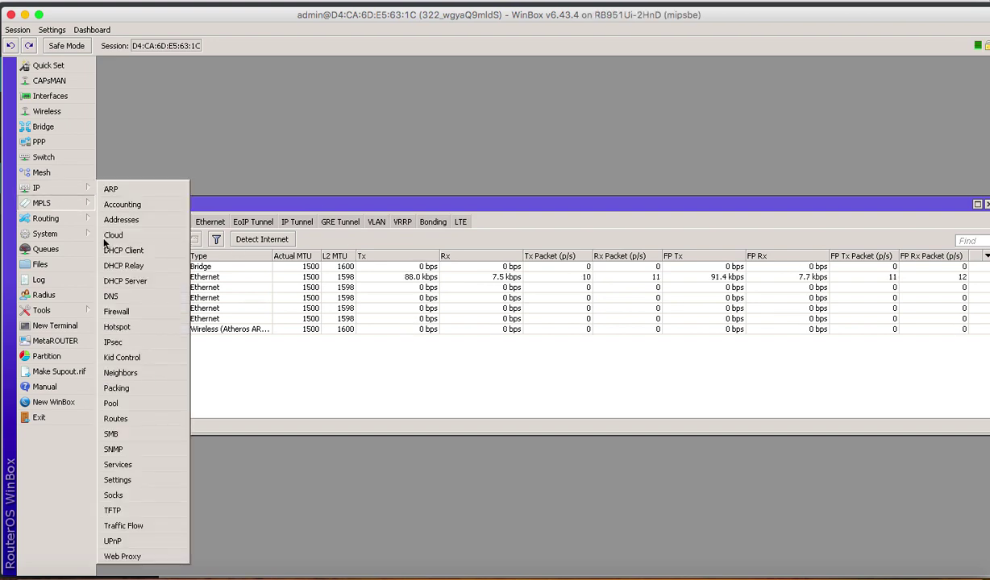
{"action": "left_click", "coordinate": [129, 327]}
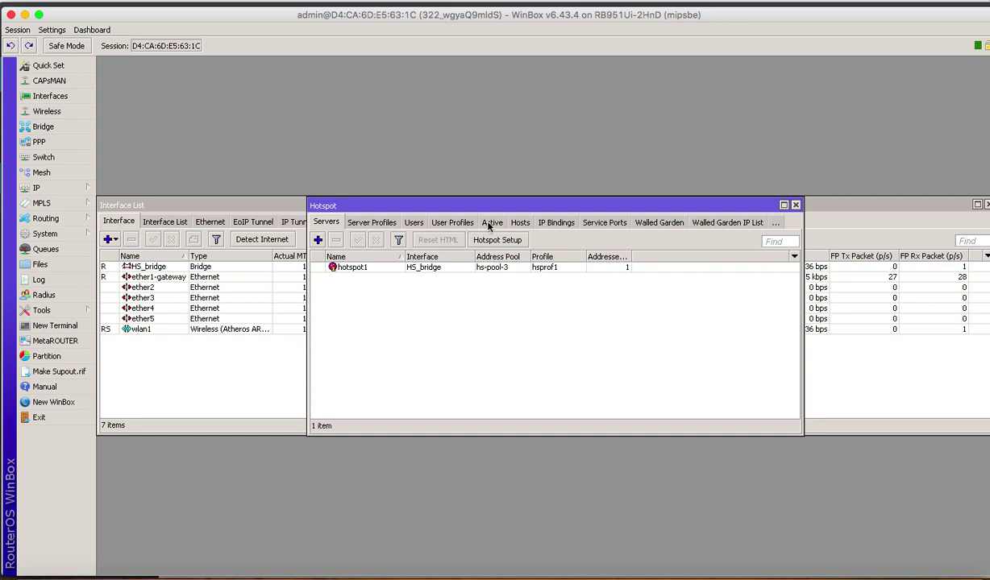
Step: Open the details of the active user on hotspot1 and move the window clear of the user list
{"action": "left_click", "coordinate": [486, 222]}
{"action": "left_click", "coordinate": [397, 268]}
{"action": "double_click", "coordinate": [397, 268]}
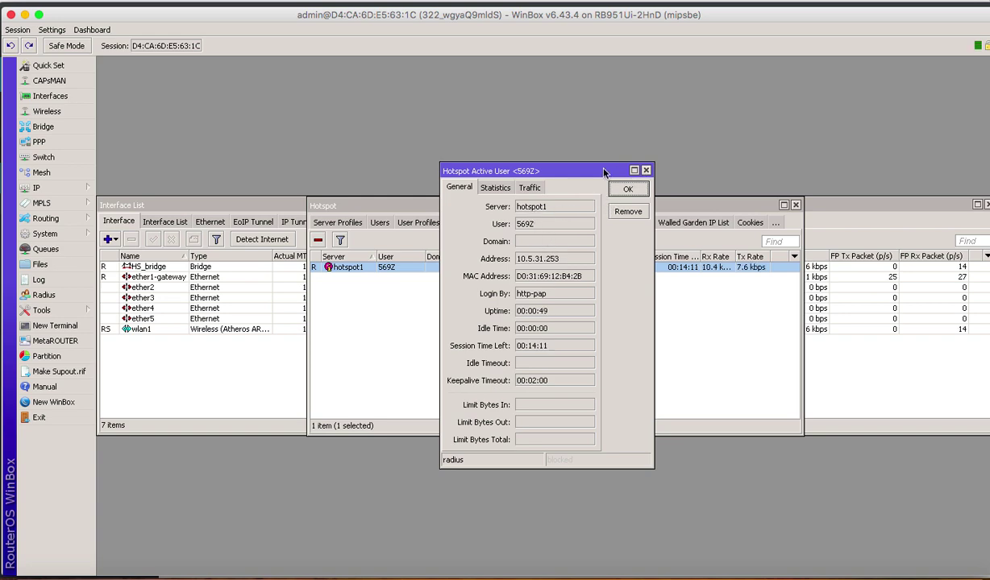
{"action": "left_click_drag", "start_coordinate": [578, 170], "coordinate": [491, 316]}
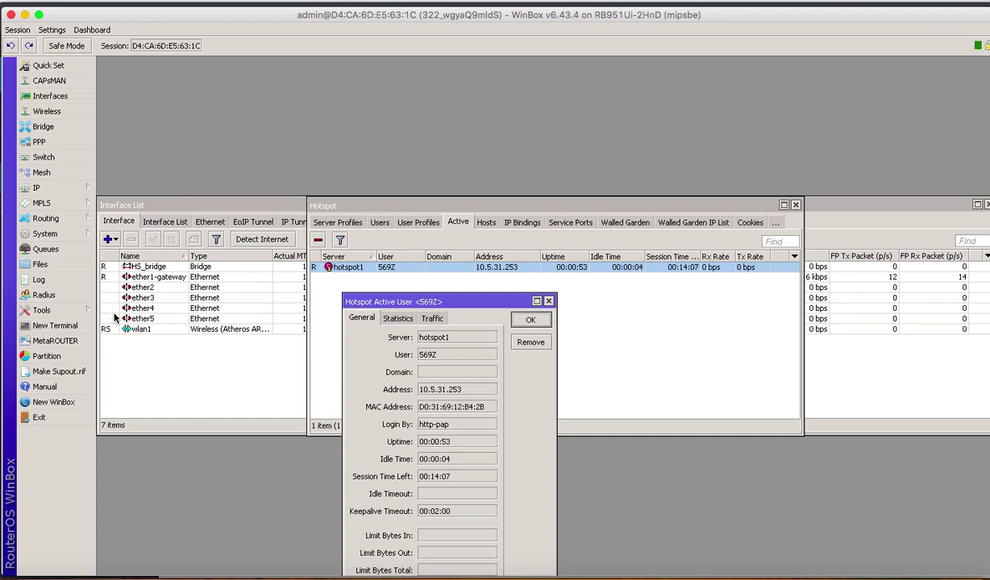
Step: Open the simple queues, widen the Name column to check the hotspot user's bandwidth limits, and bring the active user details back into view
{"action": "left_click", "coordinate": [46, 250]}
{"action": "left_click", "coordinate": [296, 266]}
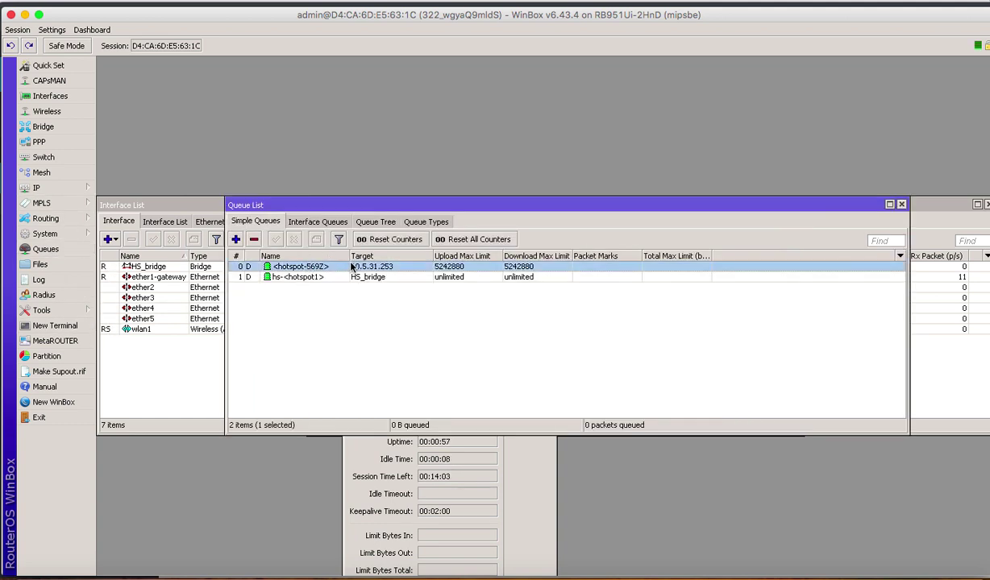
{"action": "left_click_drag", "start_coordinate": [349, 257], "coordinate": [428, 259]}
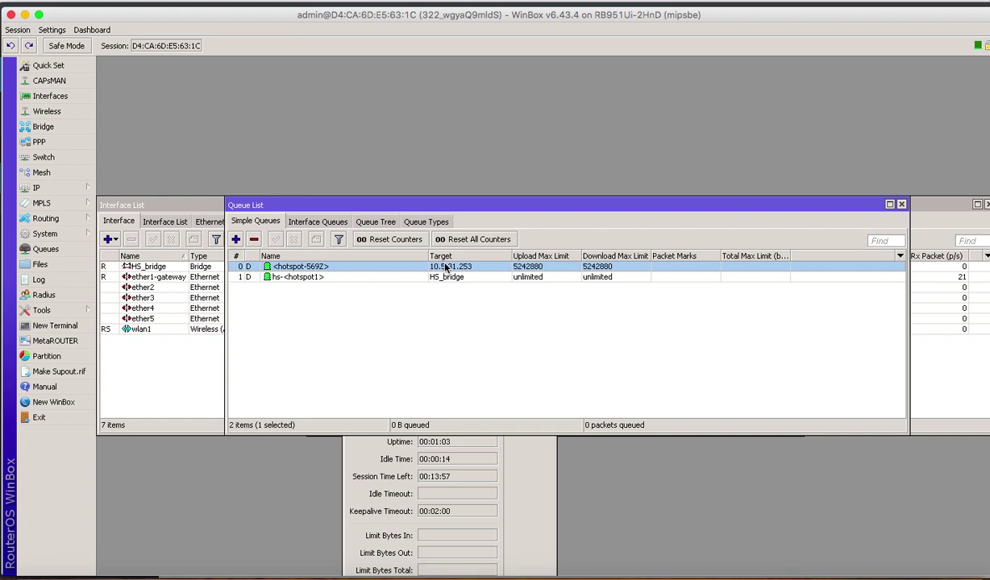
{"action": "left_click", "coordinate": [292, 278]}
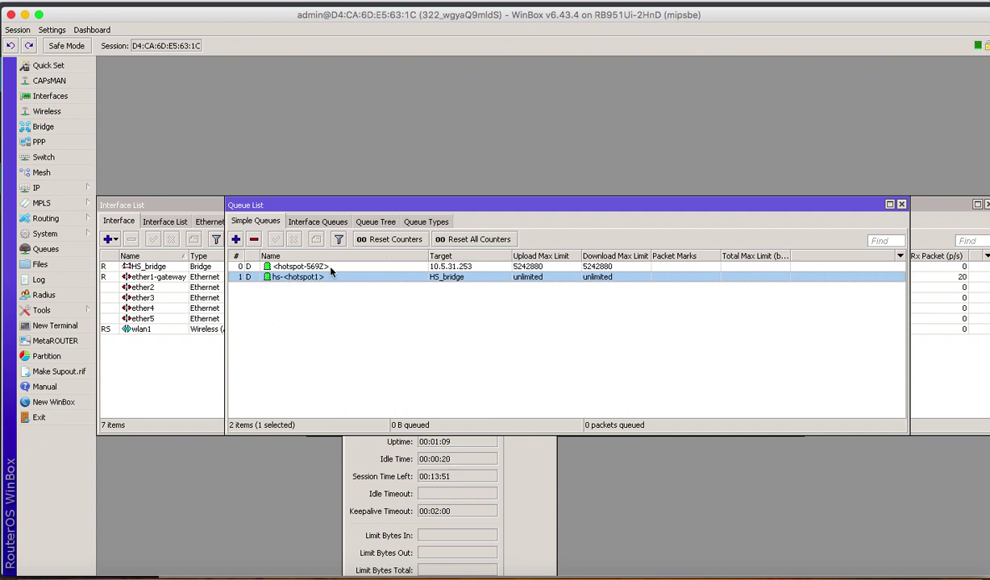
{"action": "left_click", "coordinate": [512, 461]}
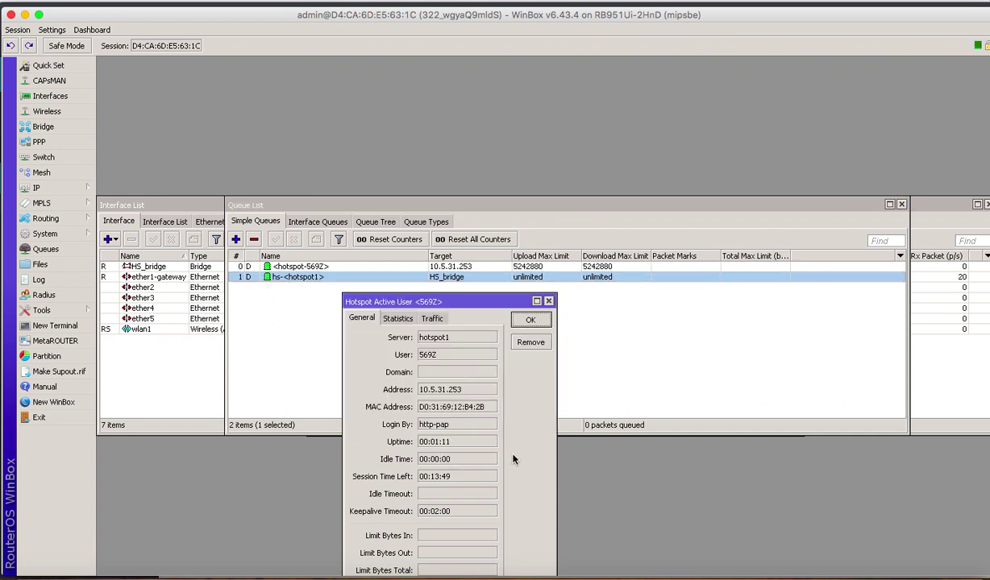
{"action": "left_click_drag", "start_coordinate": [481, 304], "coordinate": [496, 147]}
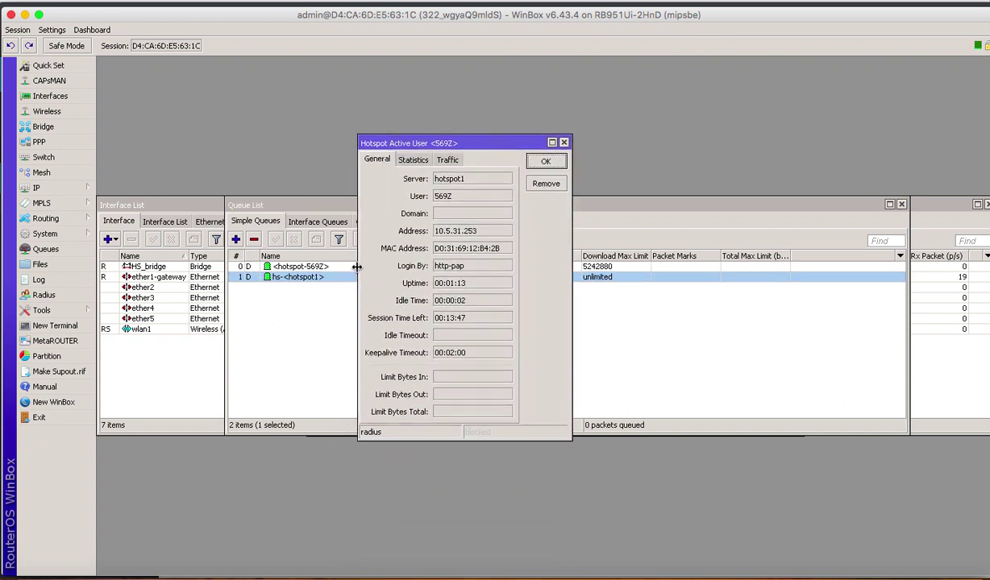
Step: Switch back to PayWiFi Radius in Chrome, view the printable sheet of the batch again and leave it
{"action": "left_click", "coordinate": [516, 574]}
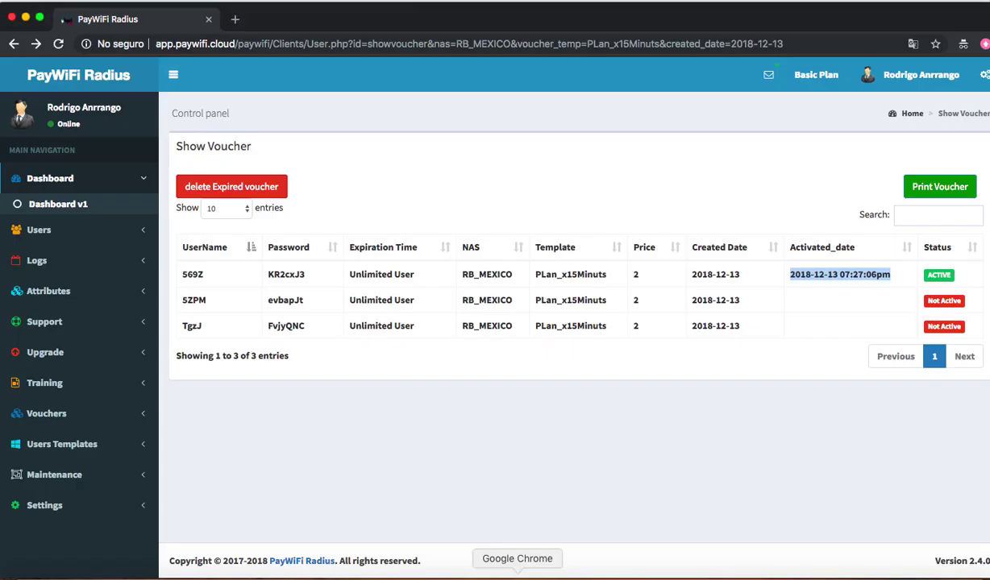
{"action": "left_click", "coordinate": [901, 186]}
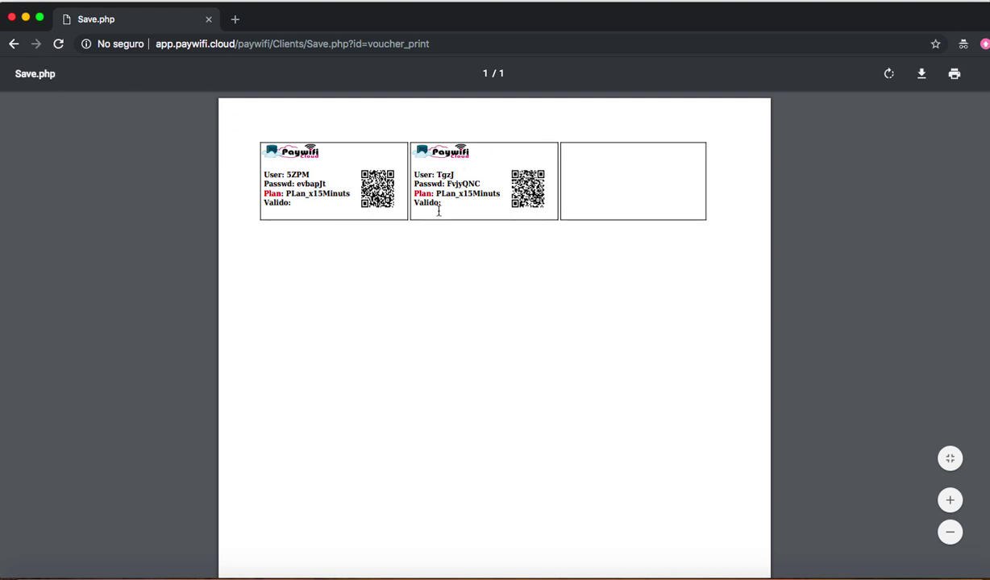
{"action": "left_click", "coordinate": [14, 44]}
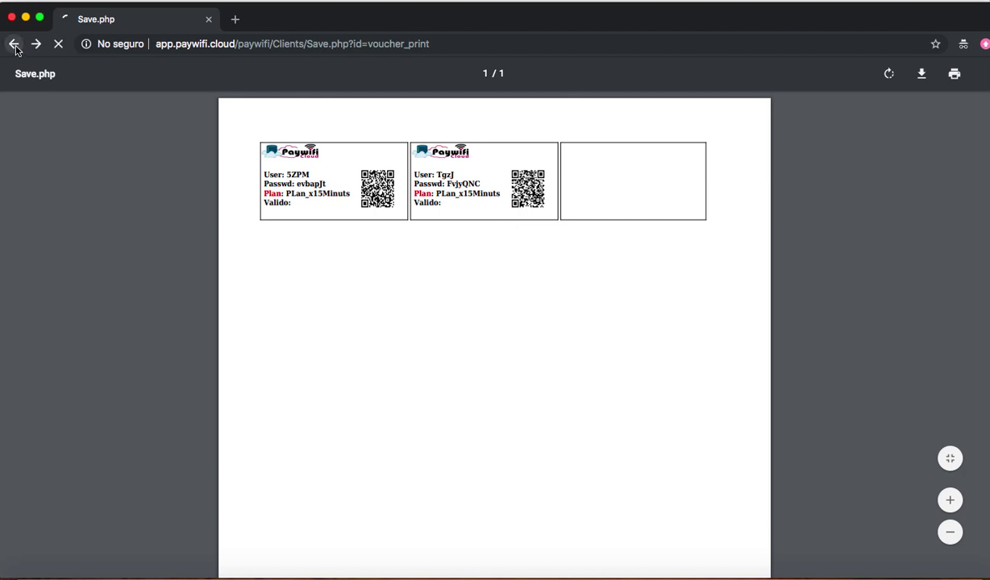